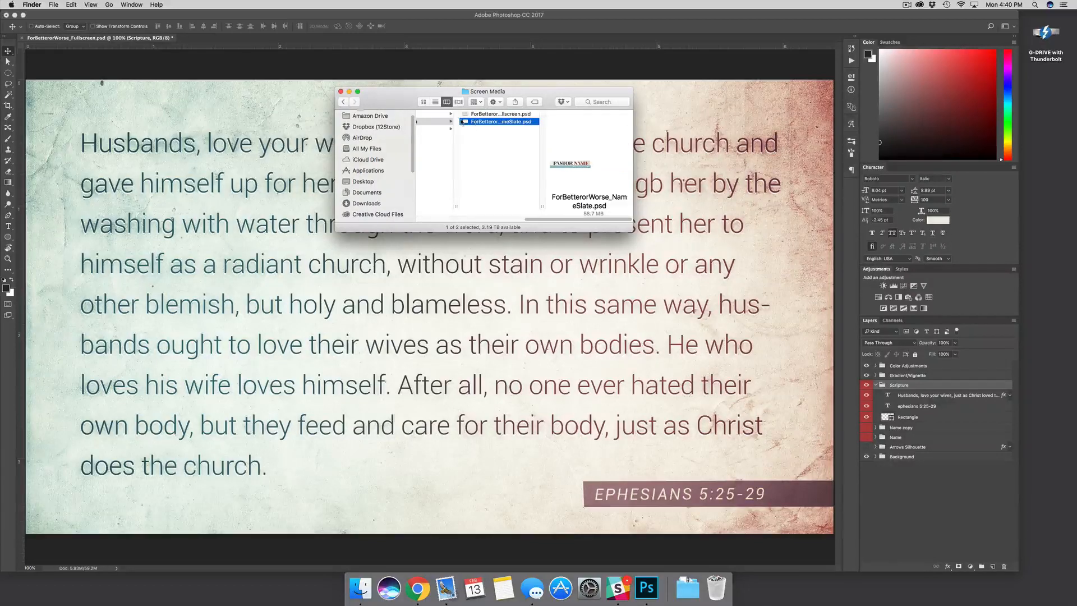
Open ForBetterorWorse_NameSlate.psd from the Screen Media folder in Photoshop
{"action": "double_click", "coordinate": [465, 122]}
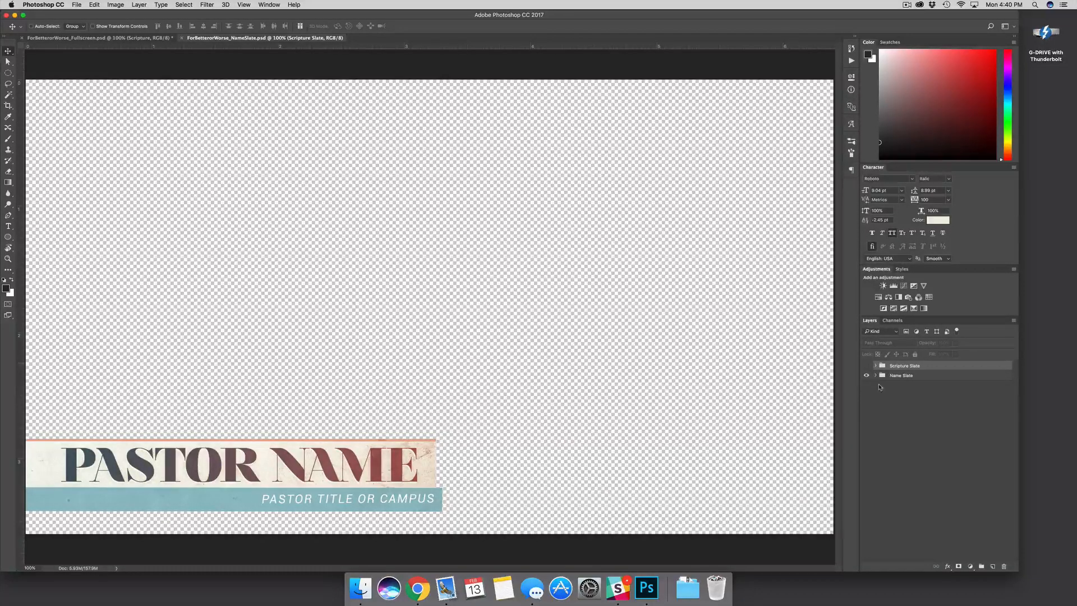
Expand the Name Slate group, select the PASTOR TITLE OR CAMPUS layer, and start editing PASTOR NAME
{"action": "left_click", "coordinate": [880, 387]}
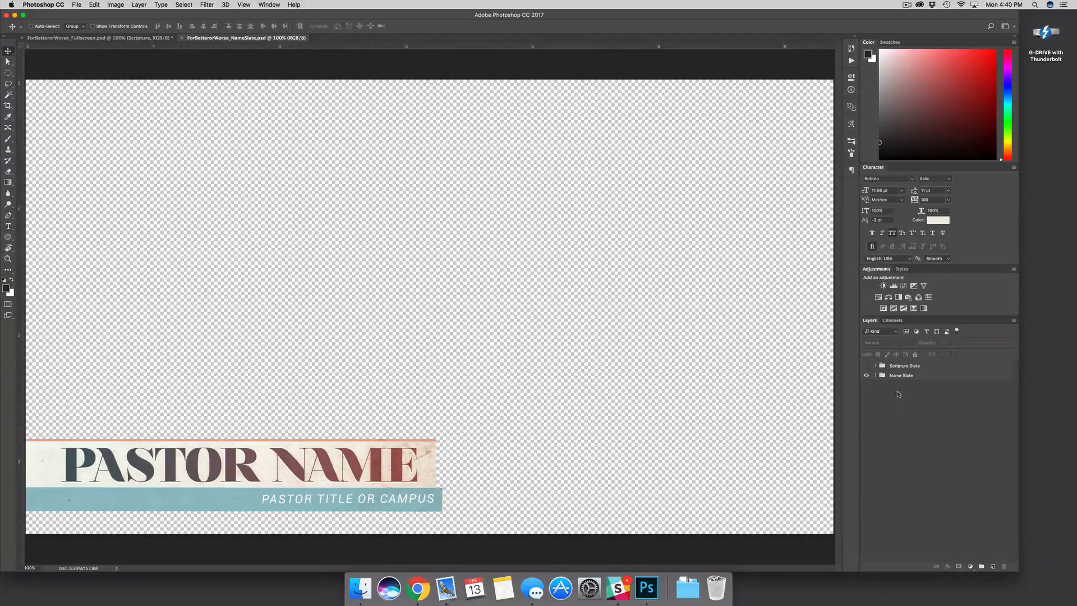
{"action": "left_click", "coordinate": [930, 378]}
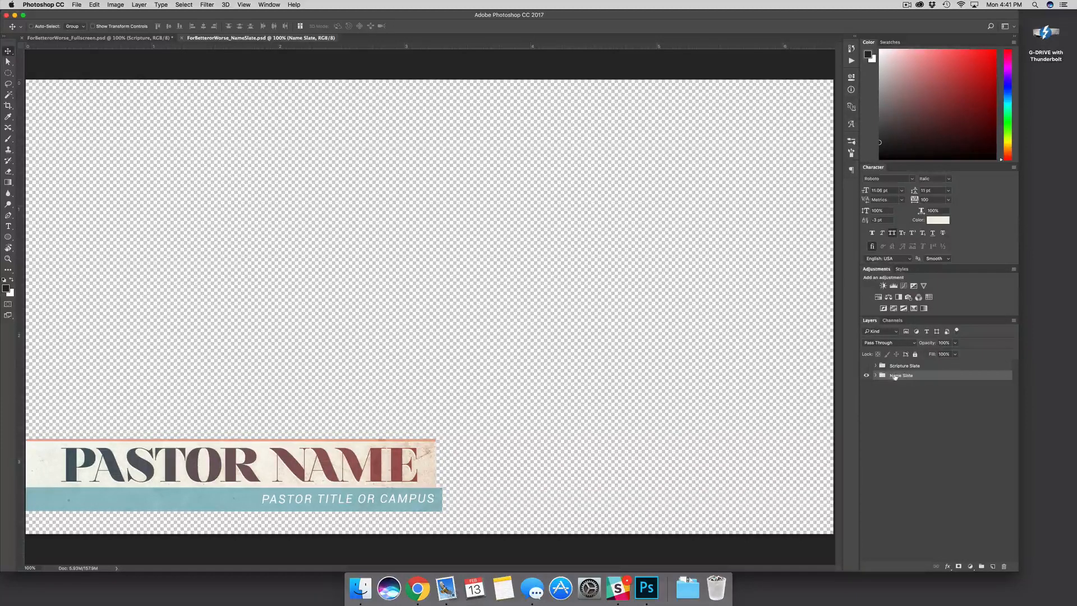
{"action": "left_click", "coordinate": [874, 375]}
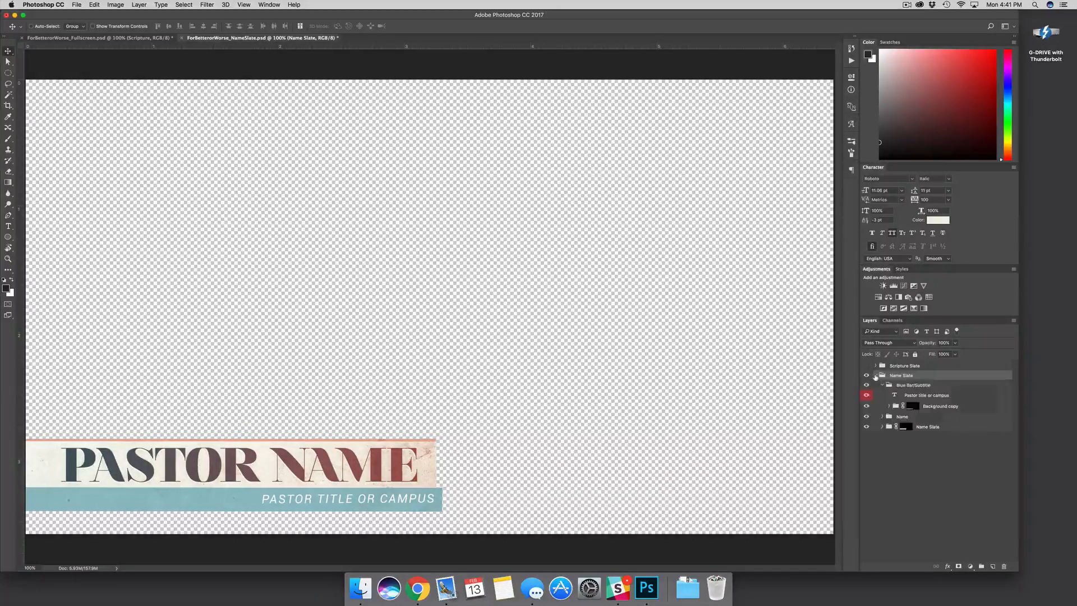
{"action": "left_click", "coordinate": [918, 395]}
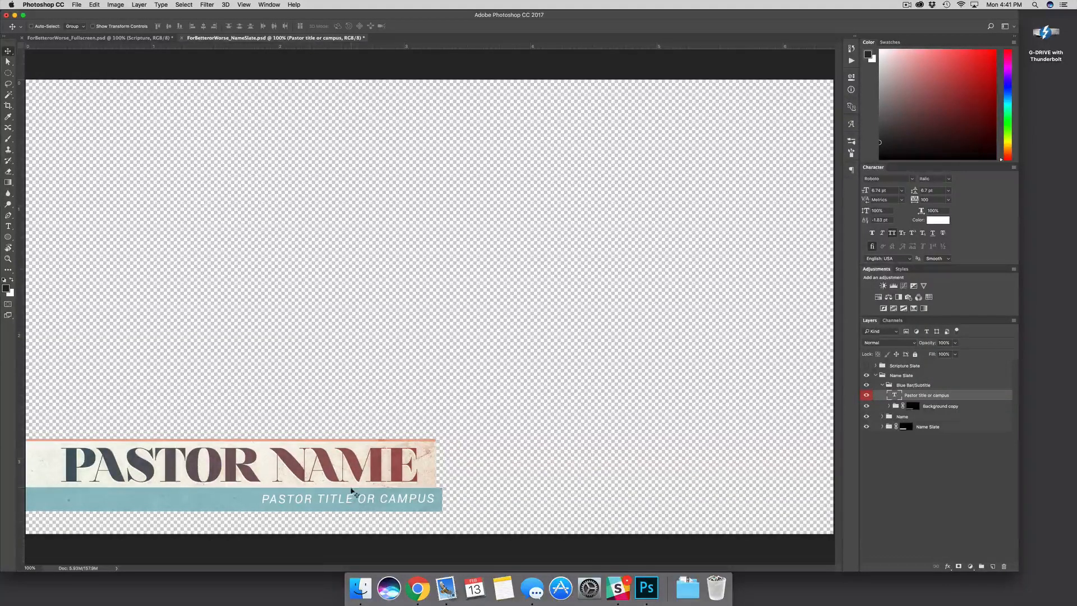
{"action": "key", "text": "t"}
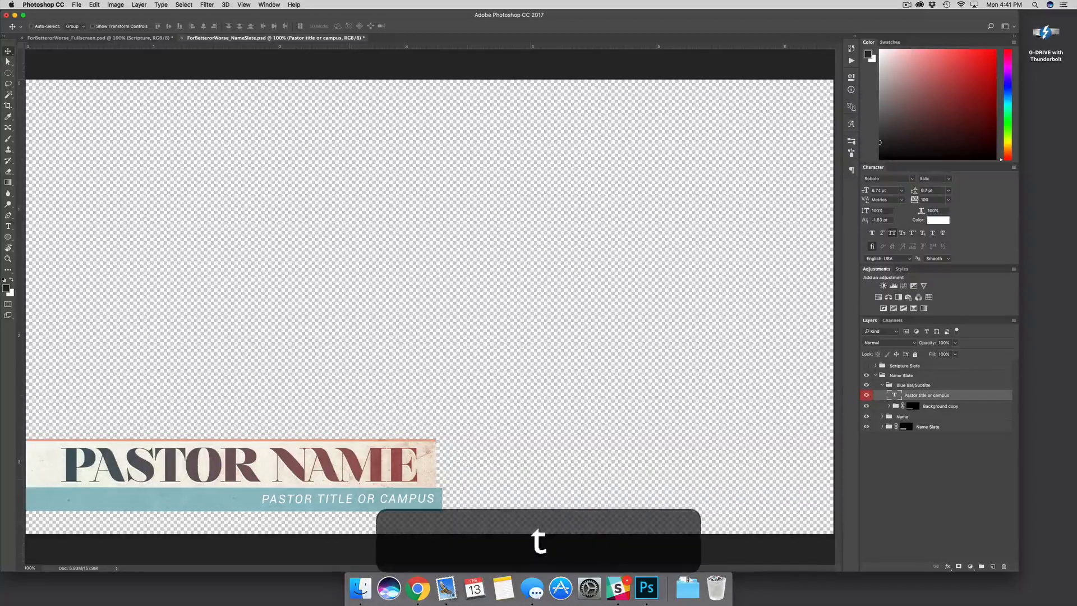
{"action": "left_click", "coordinate": [325, 464]}
{"action": "key", "text": "super+a"}
{"action": "key", "text": "shift+super+a"}
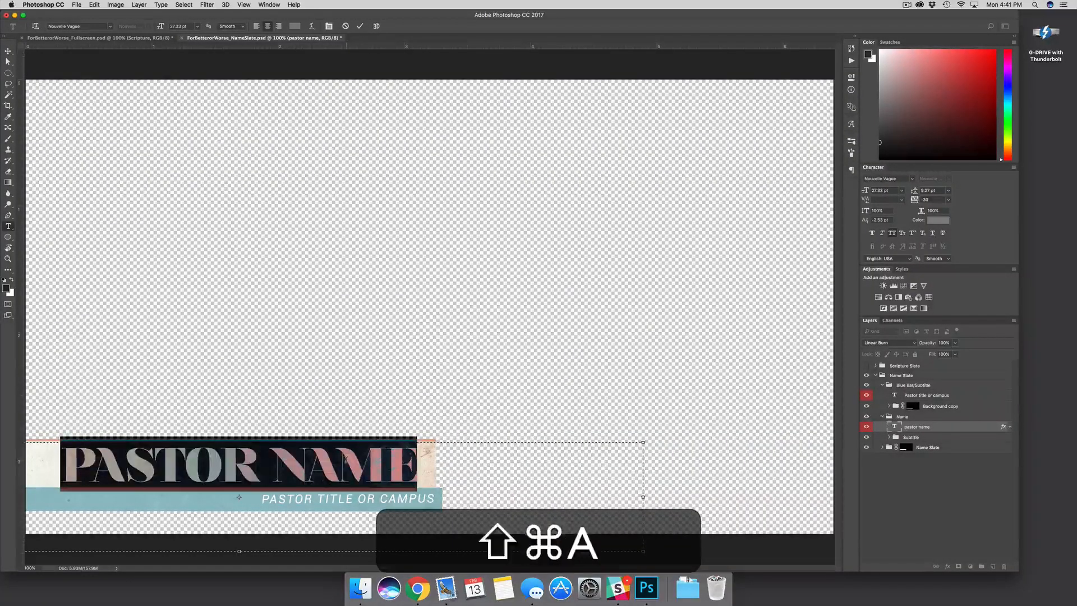
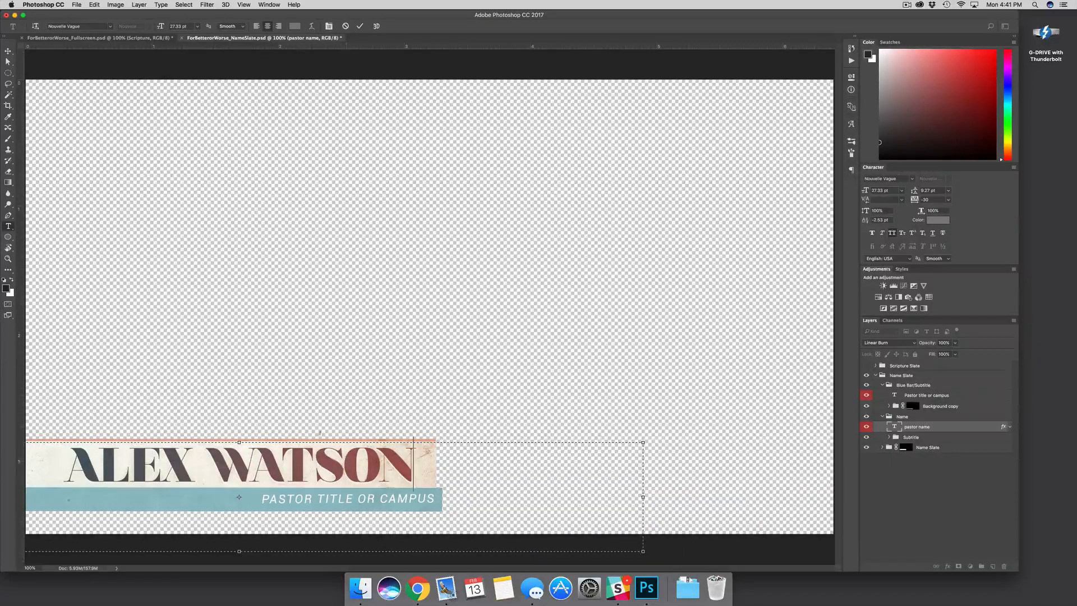
{"action": "left_click", "coordinate": [195, 465]}
{"action": "type", "text": "ANDE"}
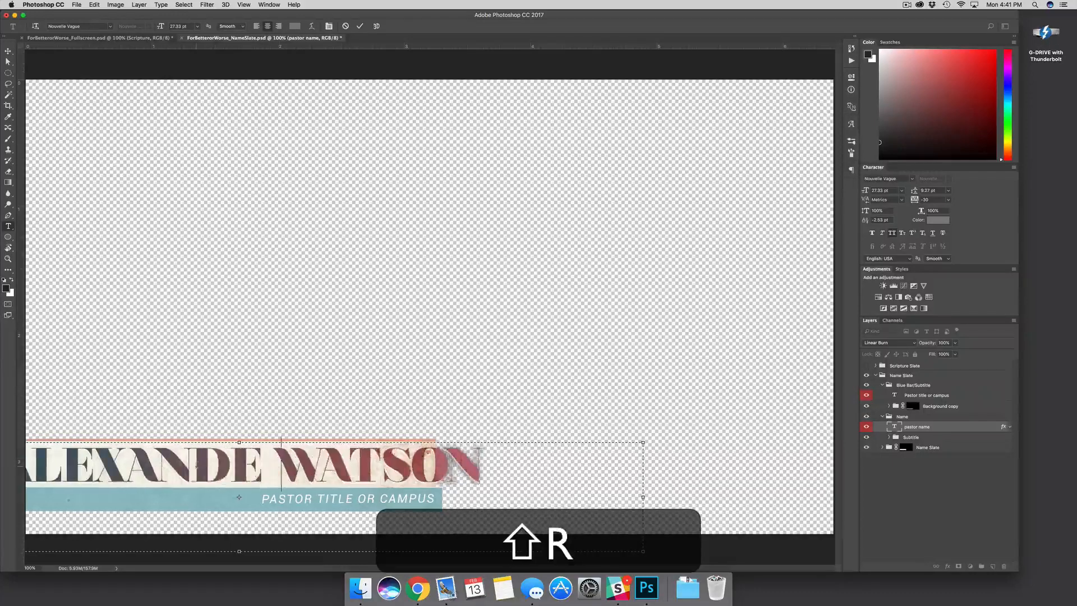
{"action": "type", "text": "R"}
{"action": "left_click", "coordinate": [172, 414], "text": "shift"}
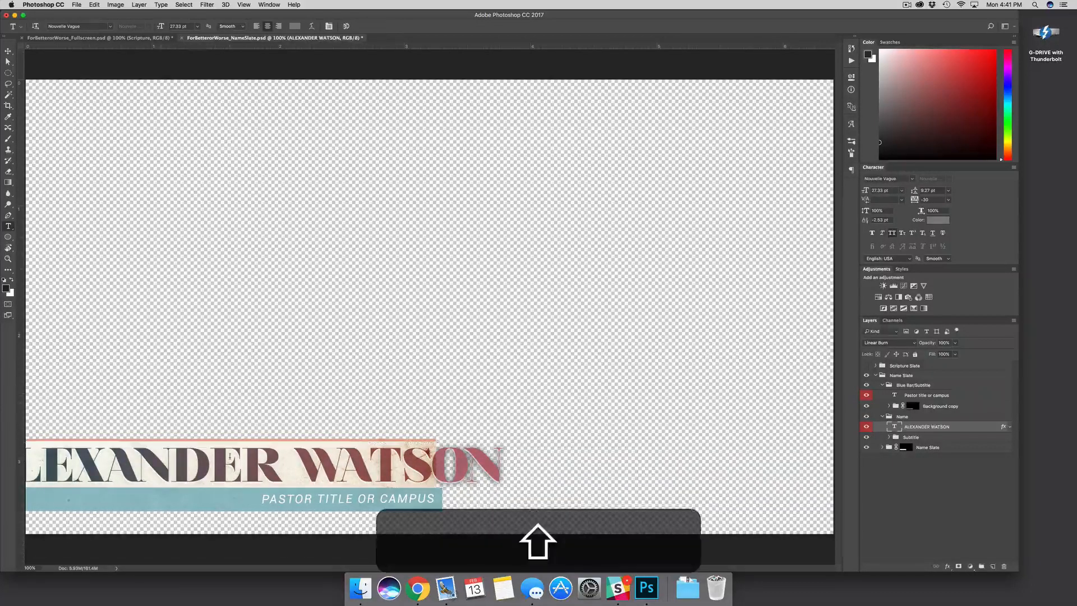
{"action": "left_click", "coordinate": [229, 457]}
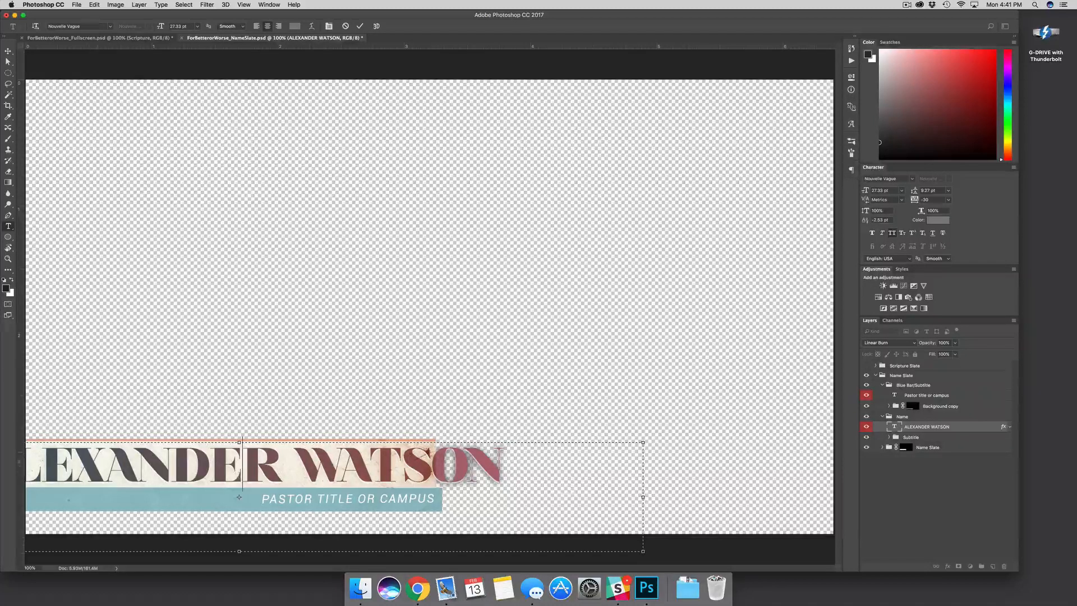
{"action": "left_click", "coordinate": [964, 429]}
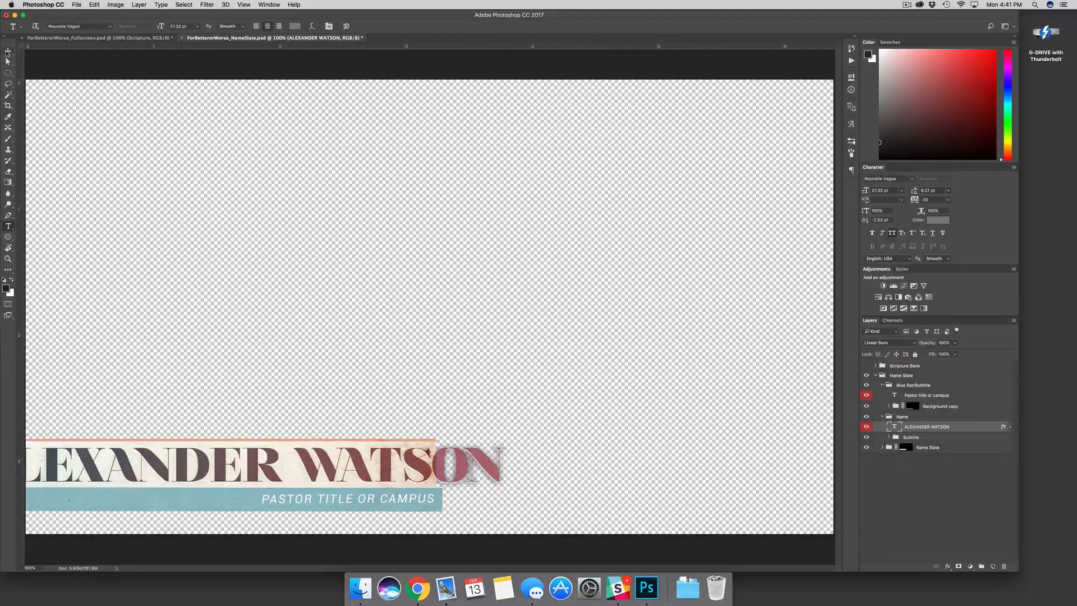
{"action": "key", "text": "v"}
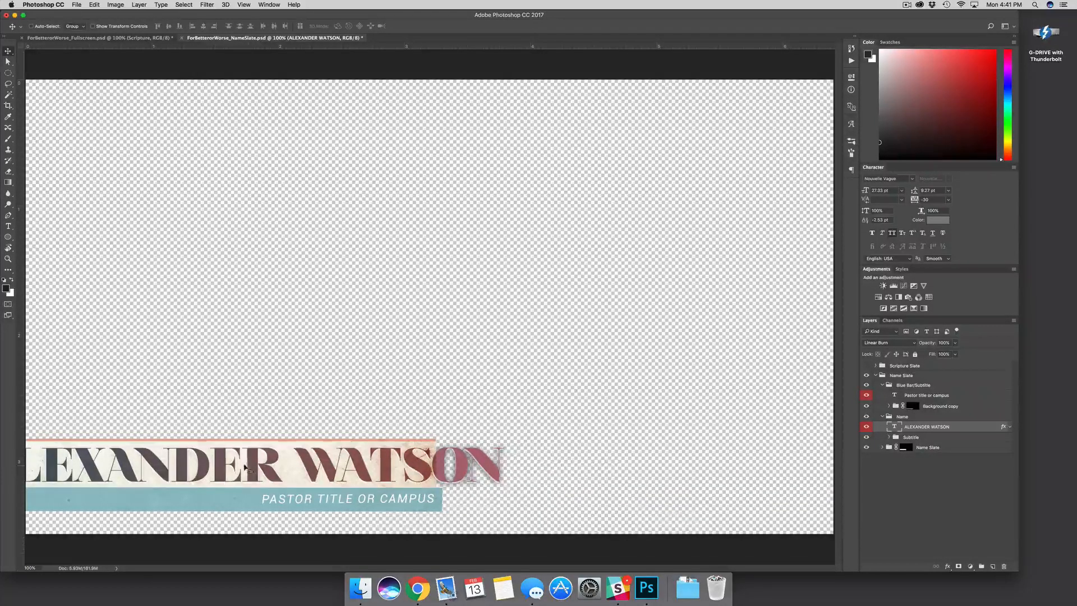
{"action": "left_click_drag", "start_coordinate": [245, 467], "coordinate": [315, 474]}
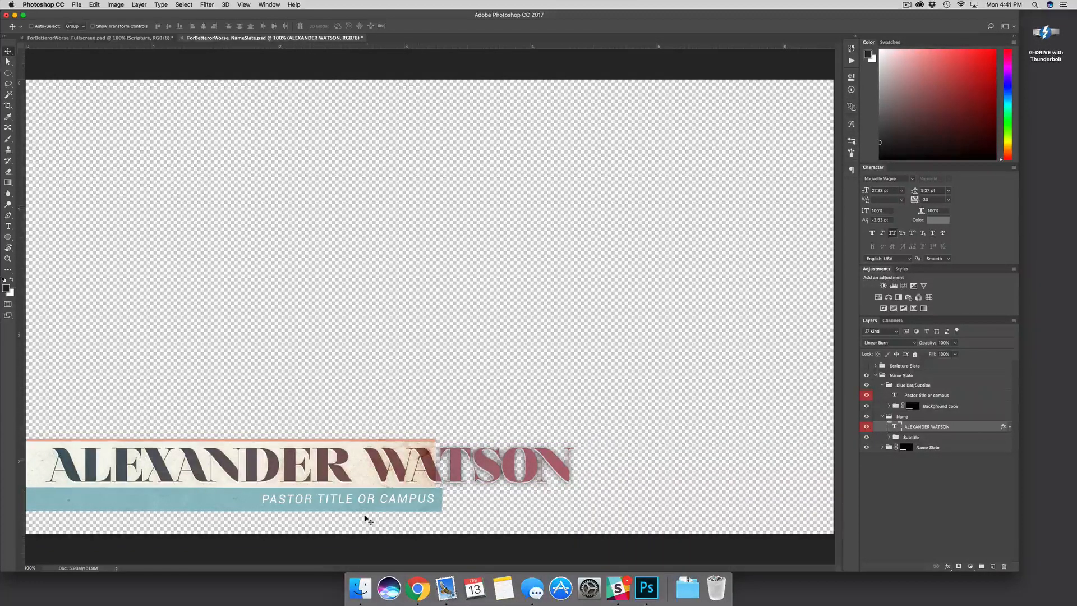
Select all of the subtitle text, type PIXEL PREACHER over it, and commit
{"action": "key", "text": "t"}
{"action": "left_click", "coordinate": [364, 497]}
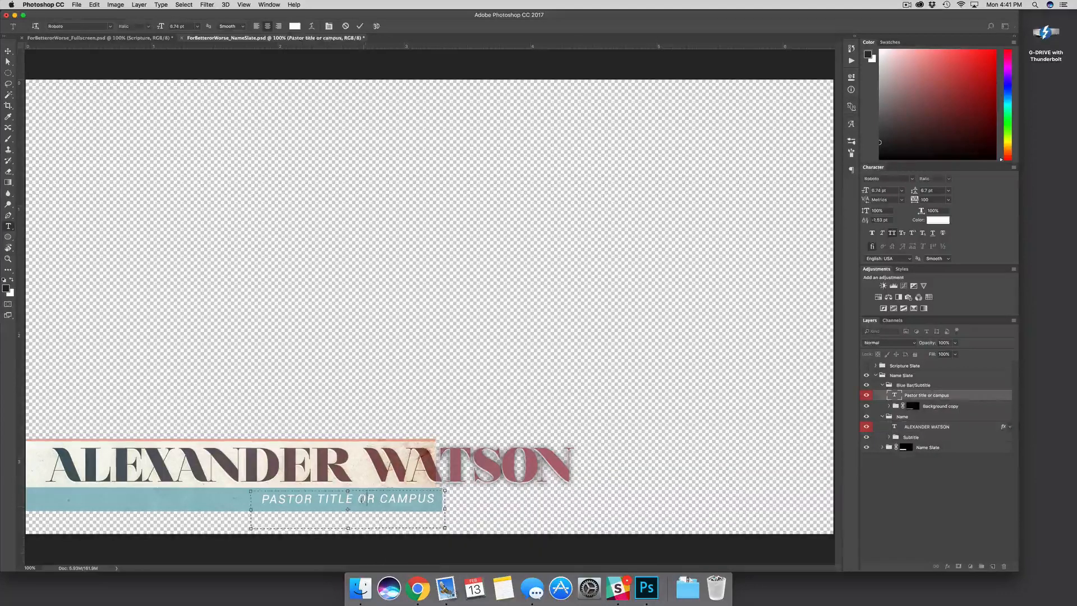
{"action": "key", "text": "super+a"}
{"action": "type", "text": "PIX"}
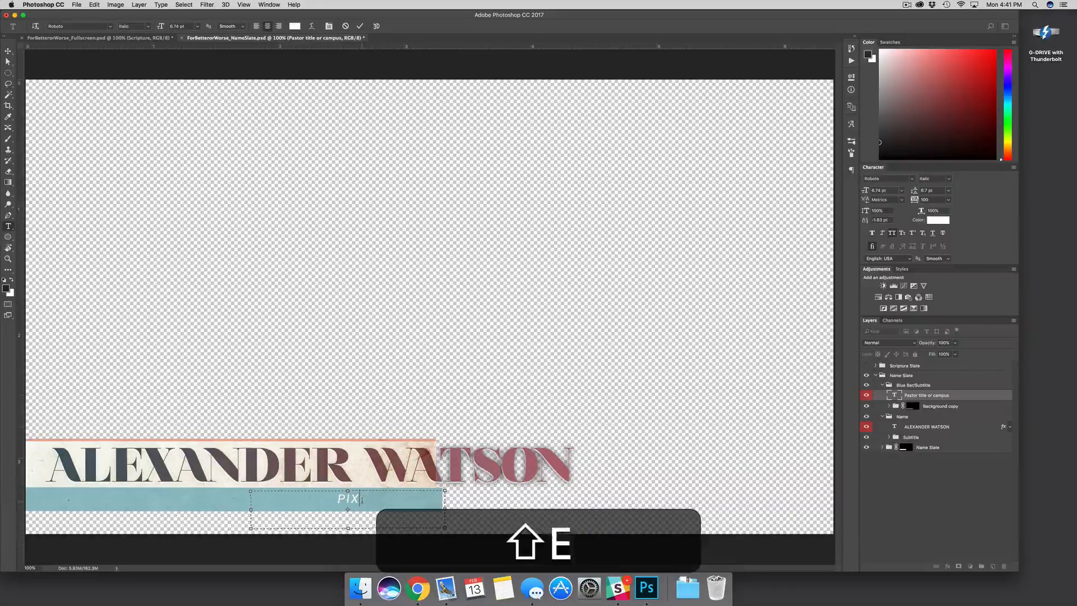
{"action": "type", "text": "EL PREACHER"}
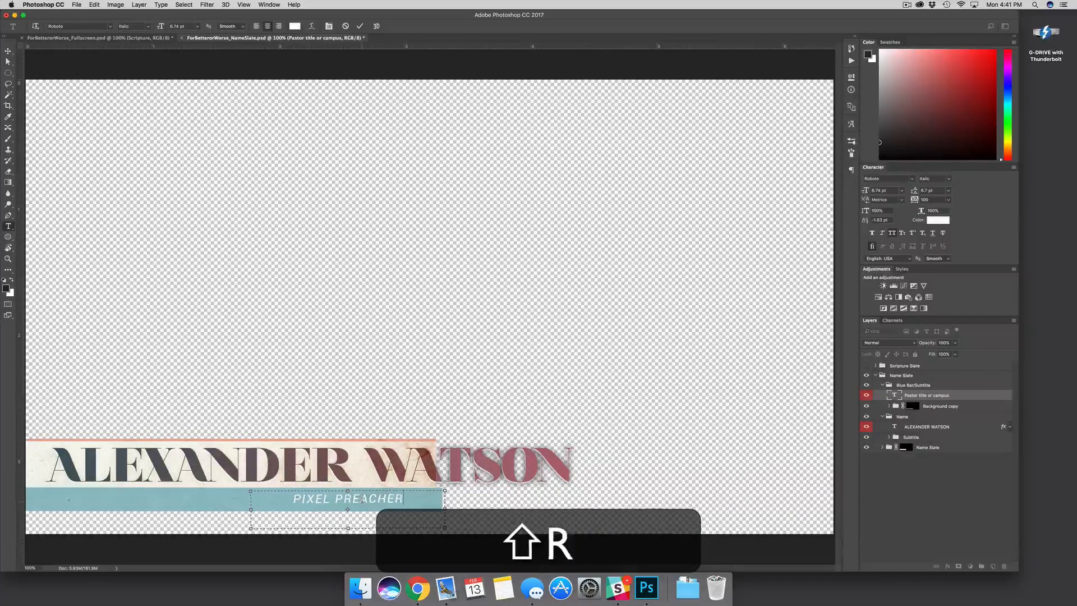
{"action": "left_click", "coordinate": [957, 398]}
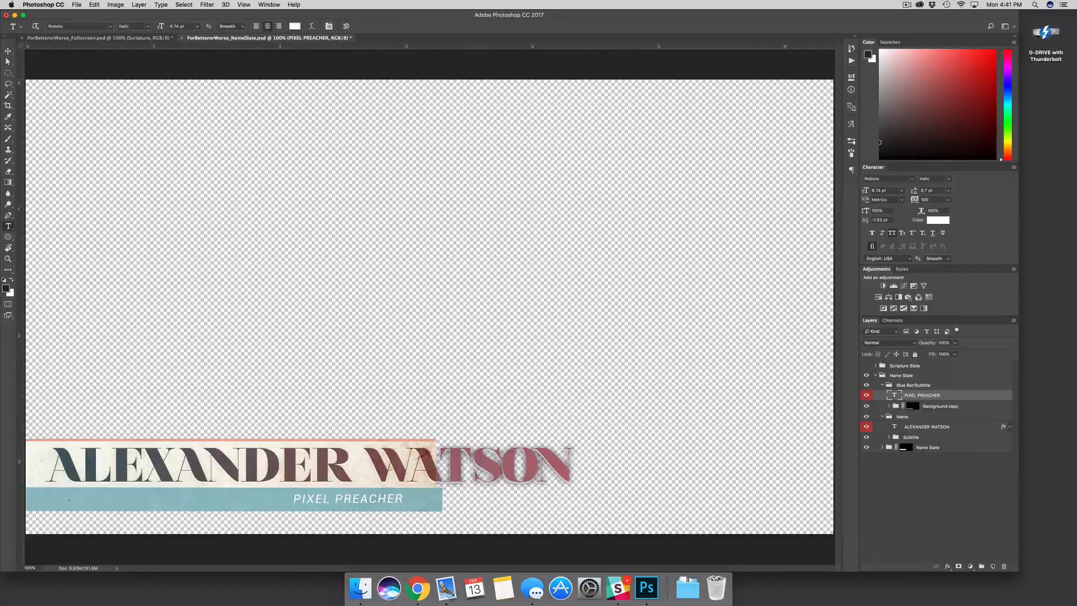
{"action": "key", "text": "v"}
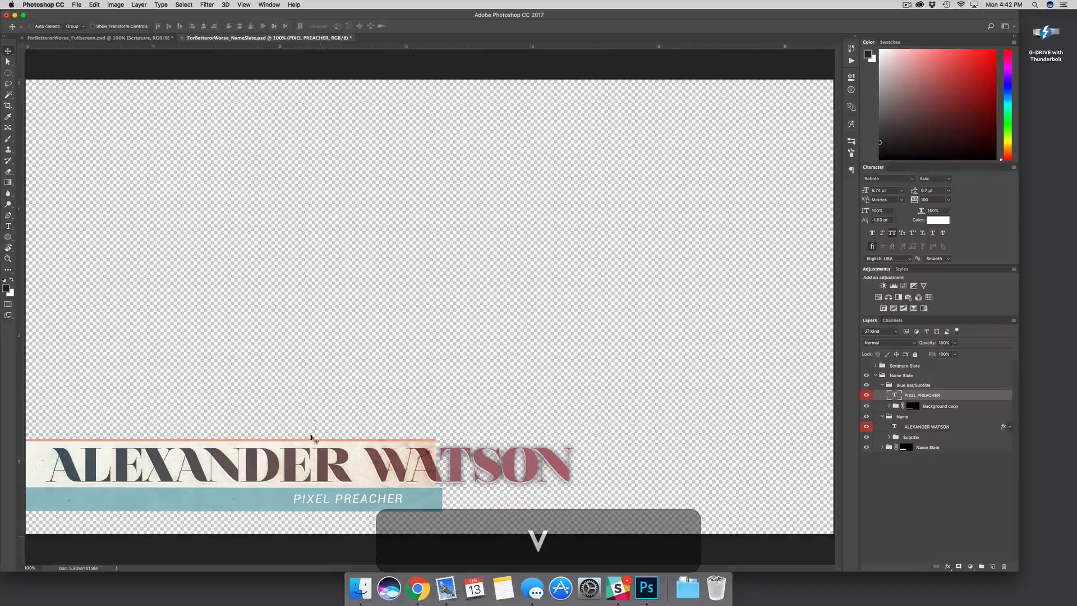
Slide the PIXEL PREACHER subtitle and its blue bar to the right
{"action": "left_click_drag", "start_coordinate": [348, 503], "coordinate": [504, 506]}
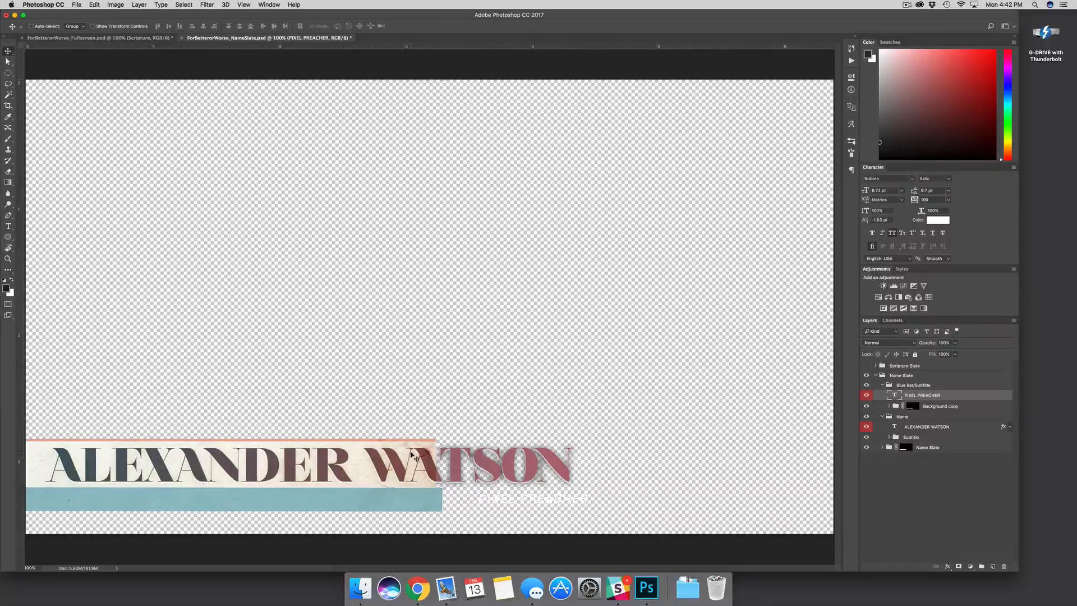
{"action": "left_click", "coordinate": [979, 407]}
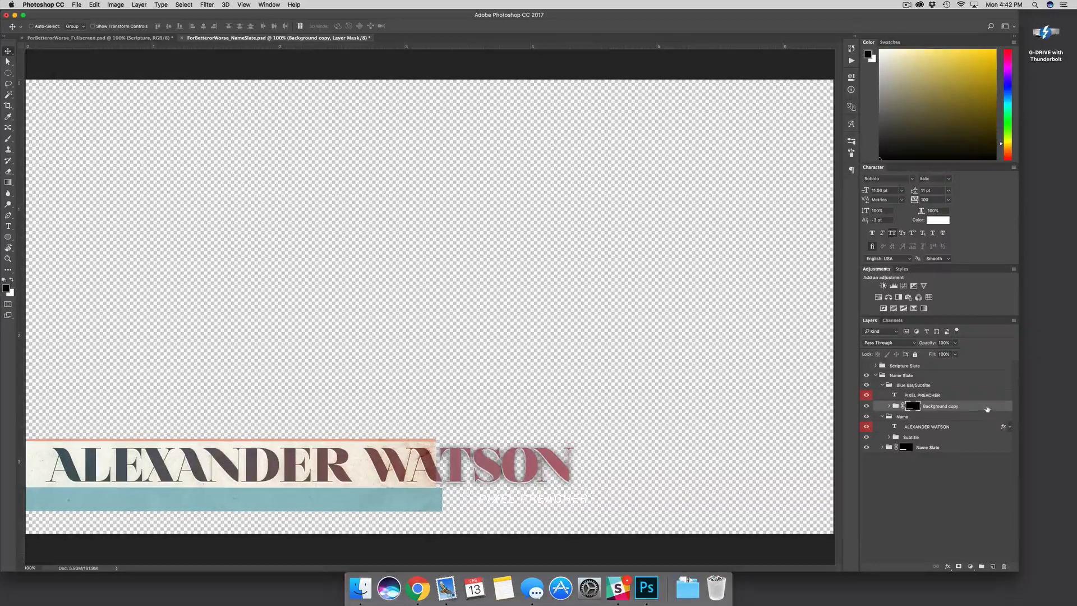
{"action": "left_click", "coordinate": [866, 407]}
{"action": "left_click", "coordinate": [866, 407]}
{"action": "left_click", "coordinate": [966, 408]}
{"action": "key", "text": "v"}
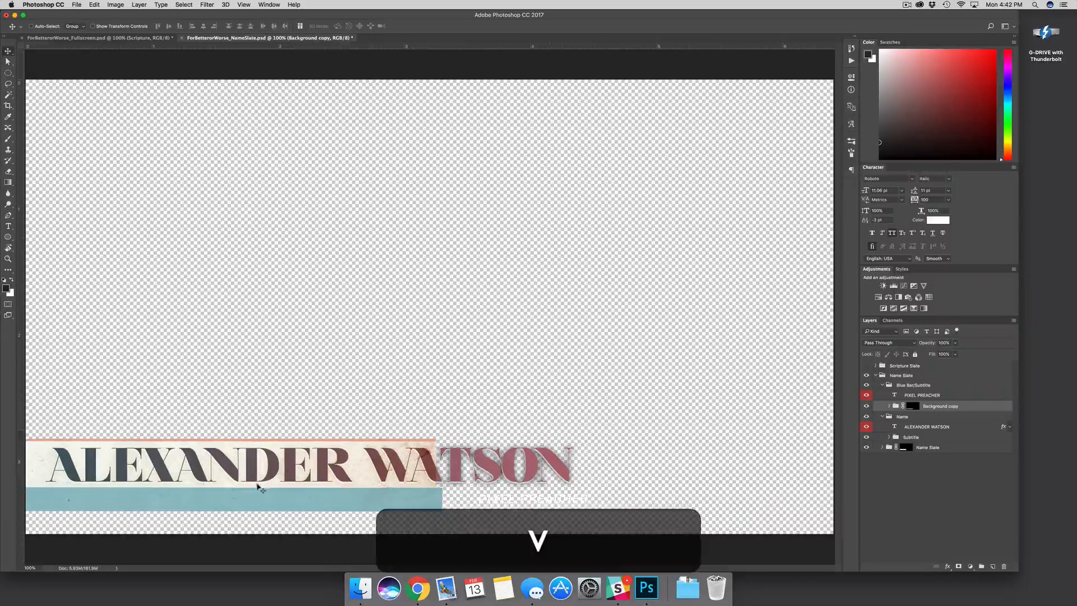
{"action": "left_click_drag", "start_coordinate": [261, 489], "coordinate": [410, 497]}
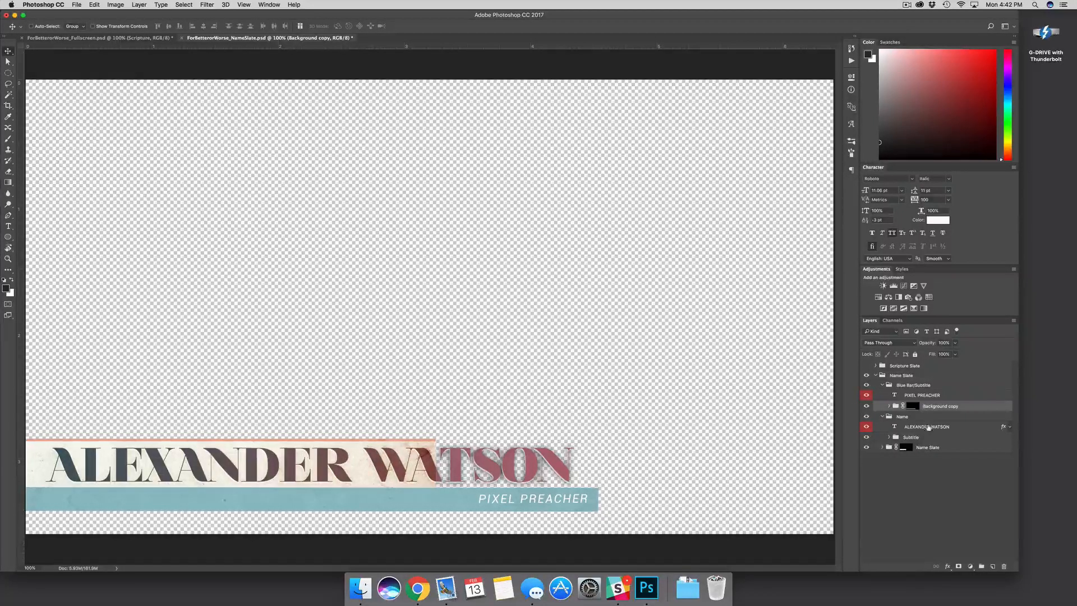
{"action": "left_click", "coordinate": [945, 450]}
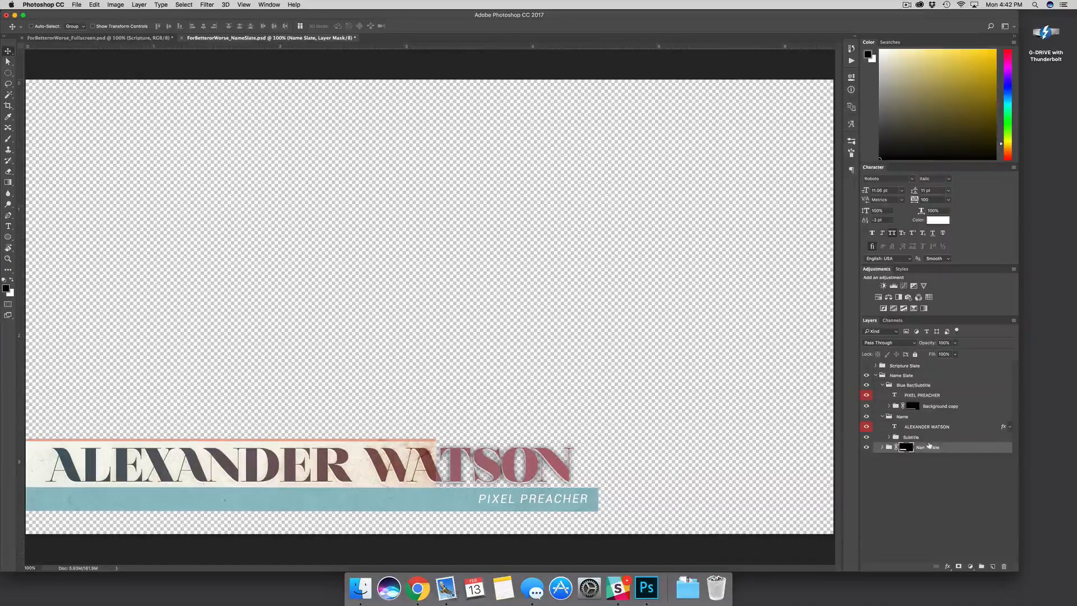
{"action": "left_click_drag", "start_coordinate": [321, 471], "coordinate": [465, 473]}
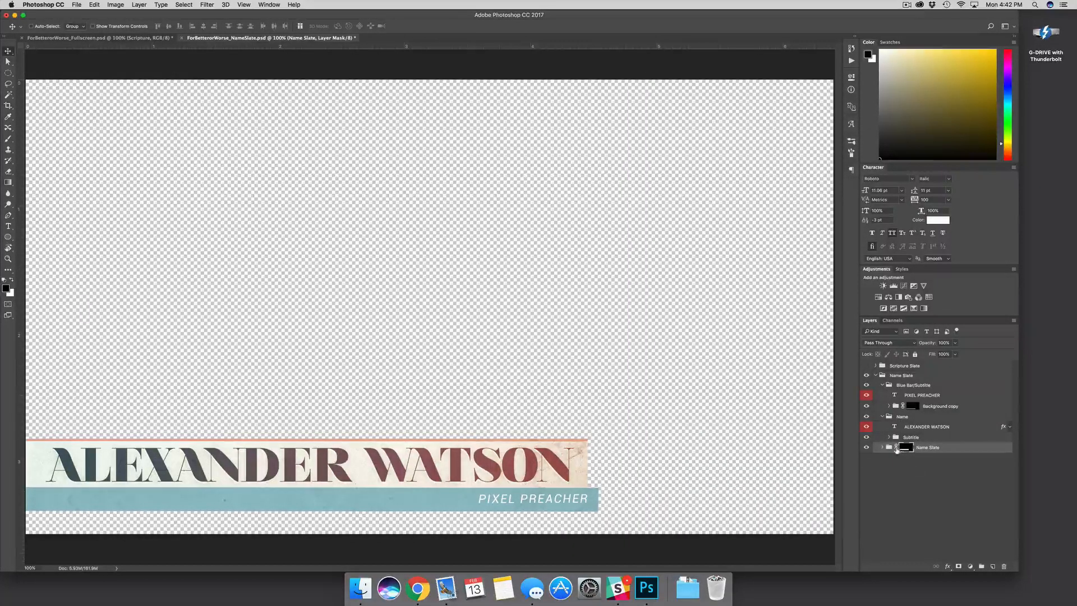
{"action": "left_click_drag", "start_coordinate": [516, 463], "coordinate": [541, 463]}
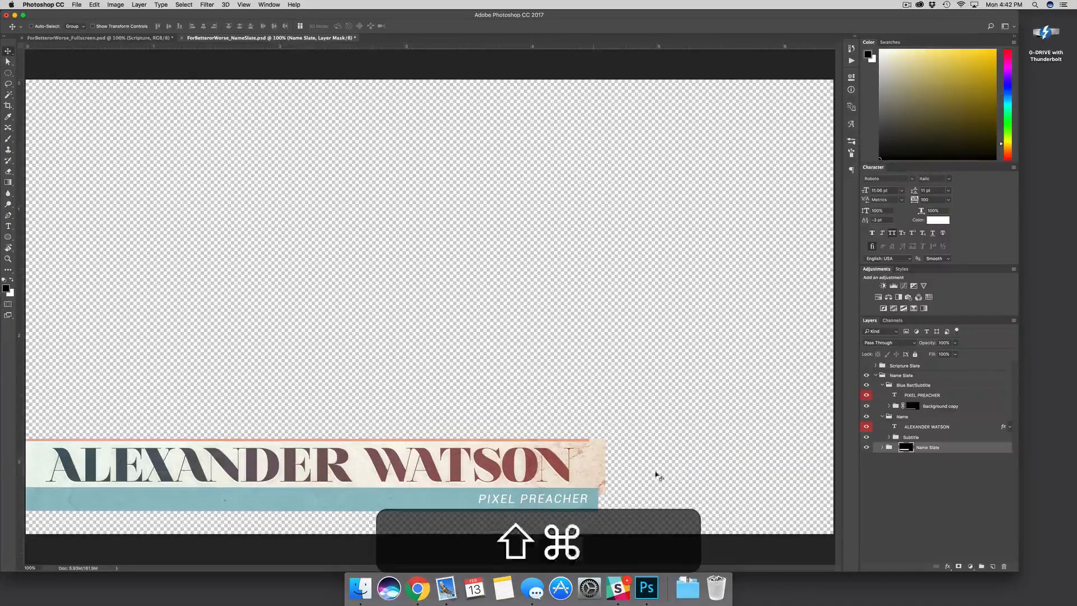
{"action": "key", "text": "shift+super+z"}
{"action": "key", "text": "super+z"}
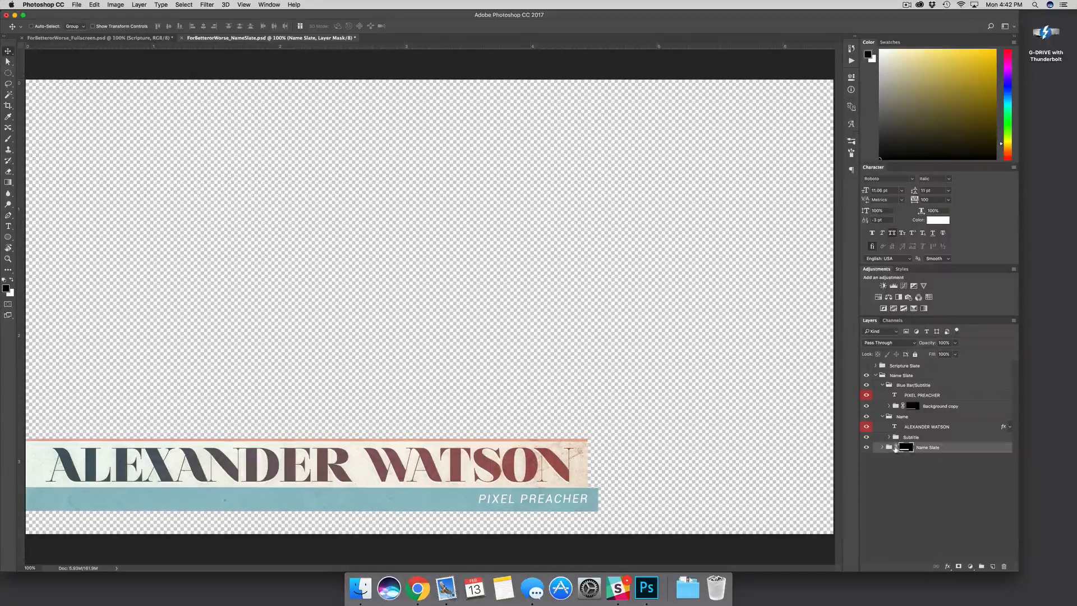
Fine-tune the Name Slate mask's right edge, extending it further right
{"action": "left_click", "coordinate": [966, 450]}
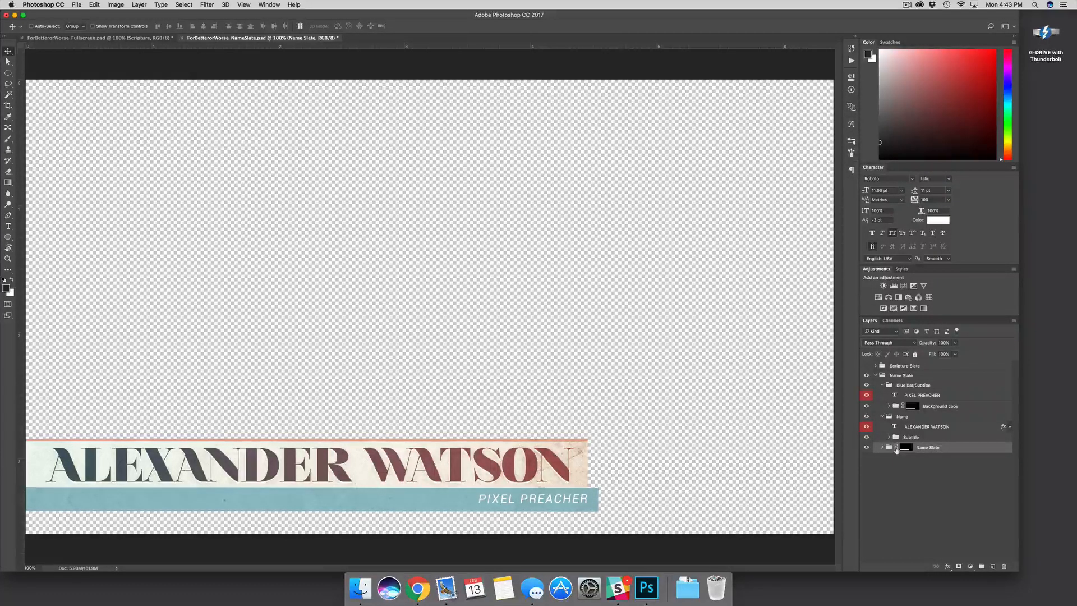
{"action": "left_click", "coordinate": [904, 448]}
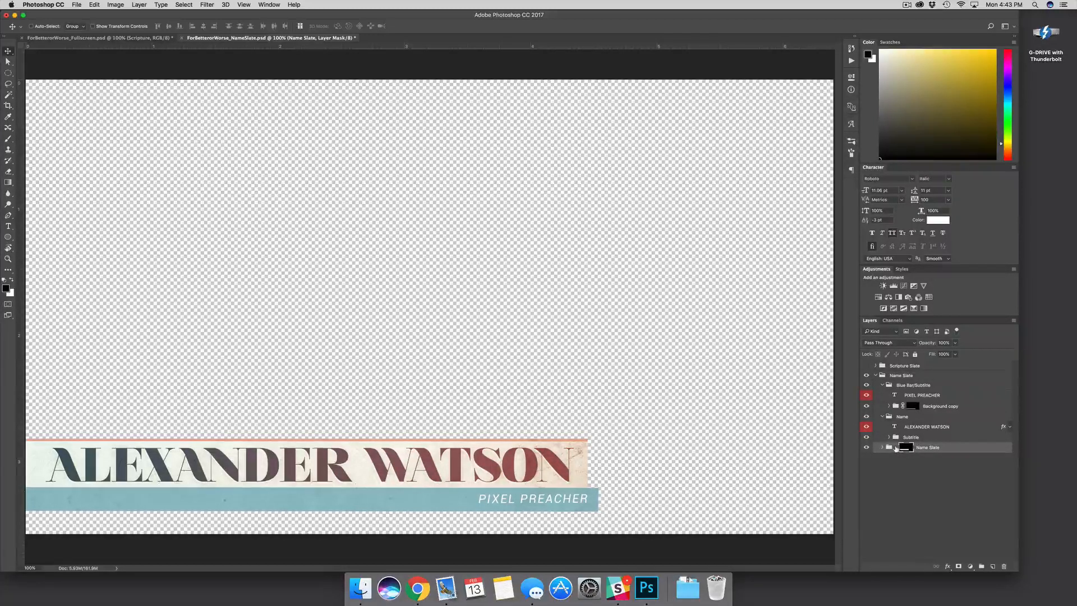
{"action": "left_click_drag", "start_coordinate": [545, 476], "coordinate": [515, 474]}
{"action": "key", "text": "shift+super+z"}
{"action": "key", "text": "super+z"}
{"action": "mouse_move", "coordinate": [498, 465]}
{"action": "left_mouse_down"}
{"action": "mouse_move", "coordinate": [793, 457]}
{"action": "mouse_move", "coordinate": [517, 455]}
{"action": "left_mouse_up"}
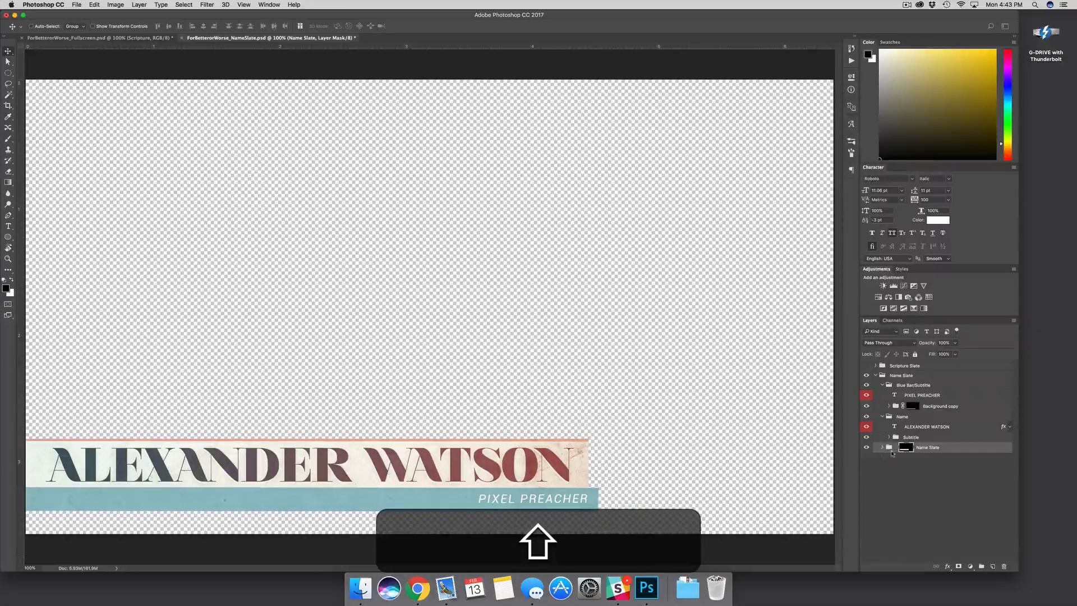
Link the Name Slate mask to its content and collapse the Name Slate group
{"action": "left_click", "coordinate": [896, 448]}
{"action": "left_click", "coordinate": [961, 449]}
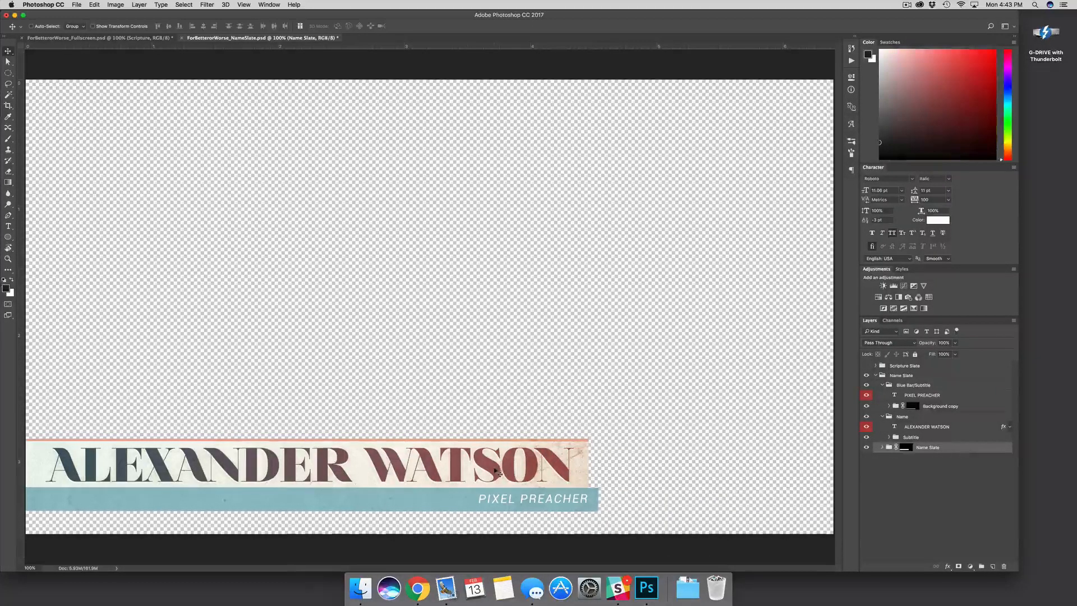
{"action": "left_click_drag", "start_coordinate": [498, 473], "coordinate": [453, 474]}
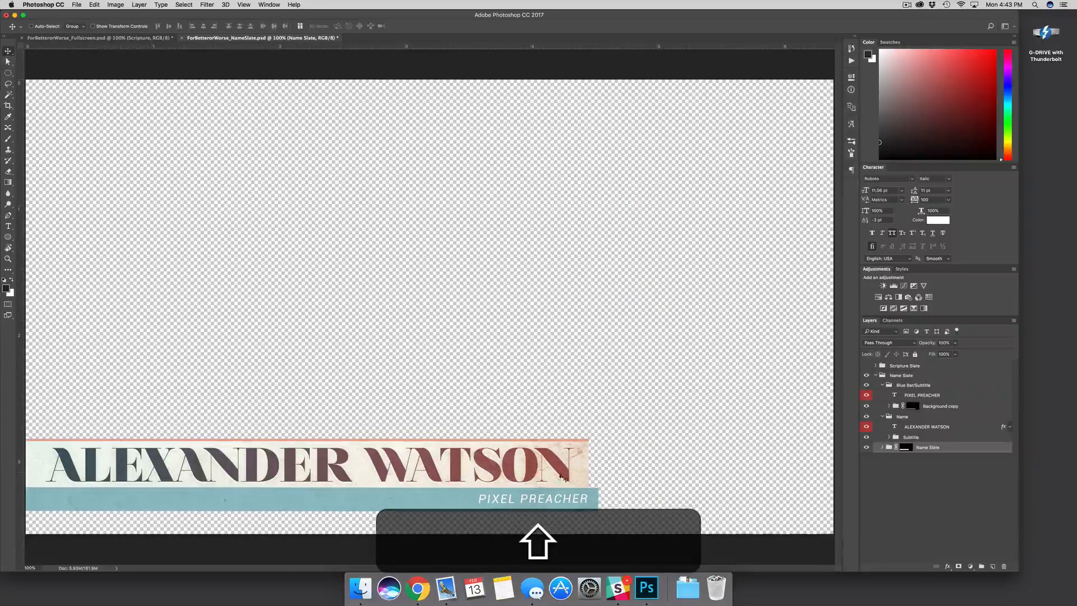
{"action": "left_click", "coordinate": [933, 457]}
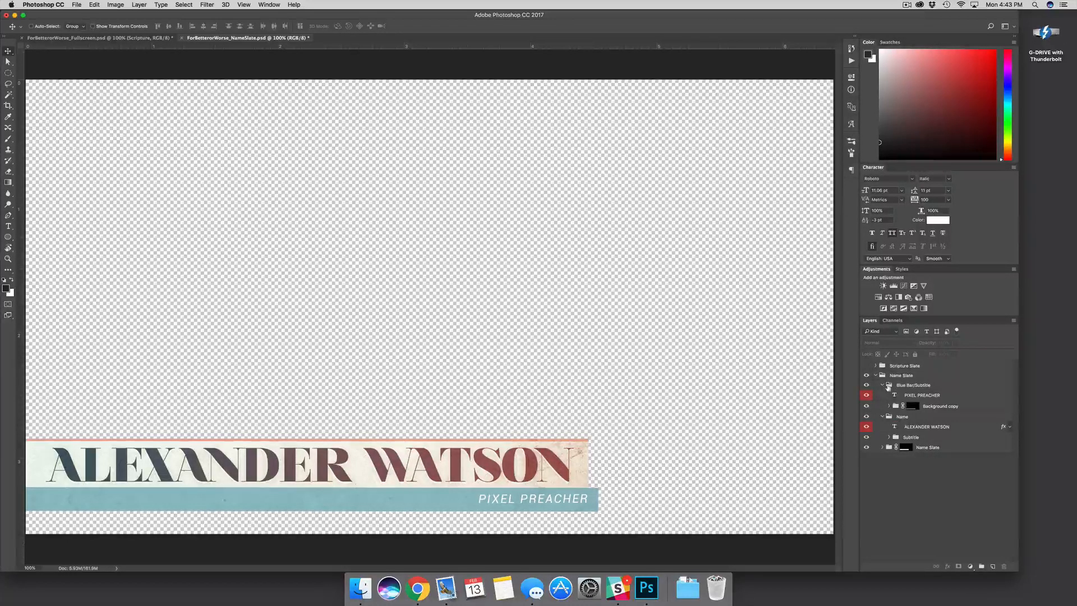
{"action": "left_click", "coordinate": [931, 377]}
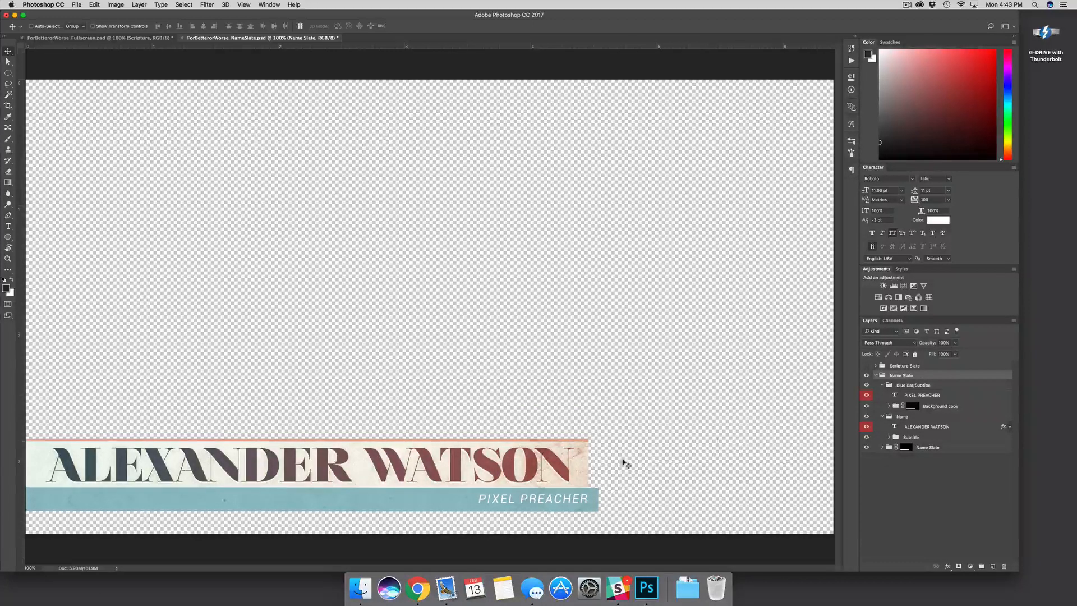
{"action": "left_click", "coordinate": [875, 376]}
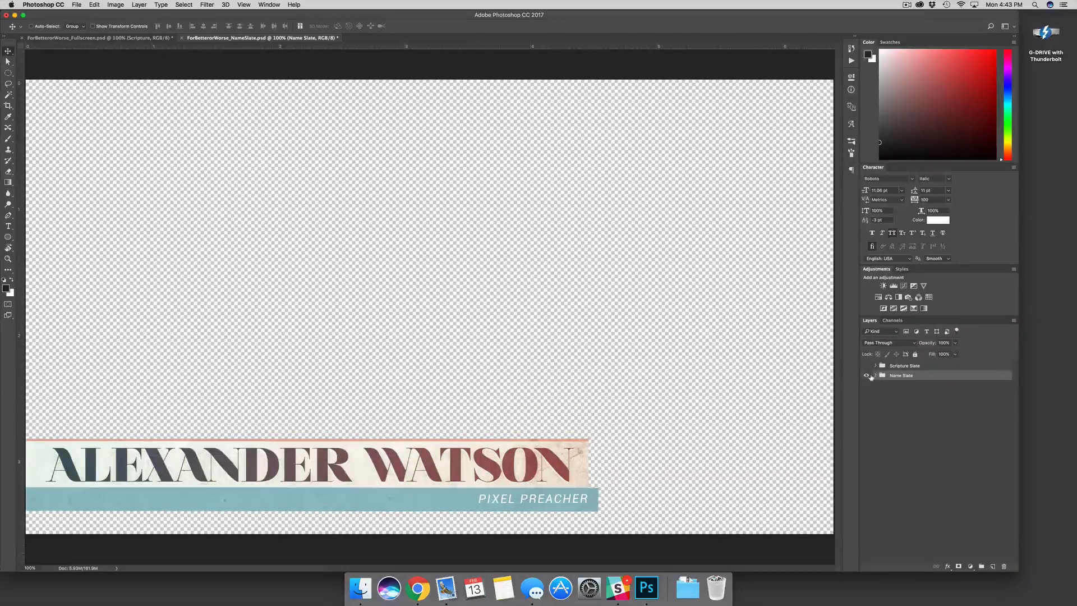
Hide the Name Slate, show the Ephesians 5:25 Scripture Slate, and check its verse text
{"action": "left_click", "coordinate": [866, 375]}
{"action": "left_click", "coordinate": [866, 365]}
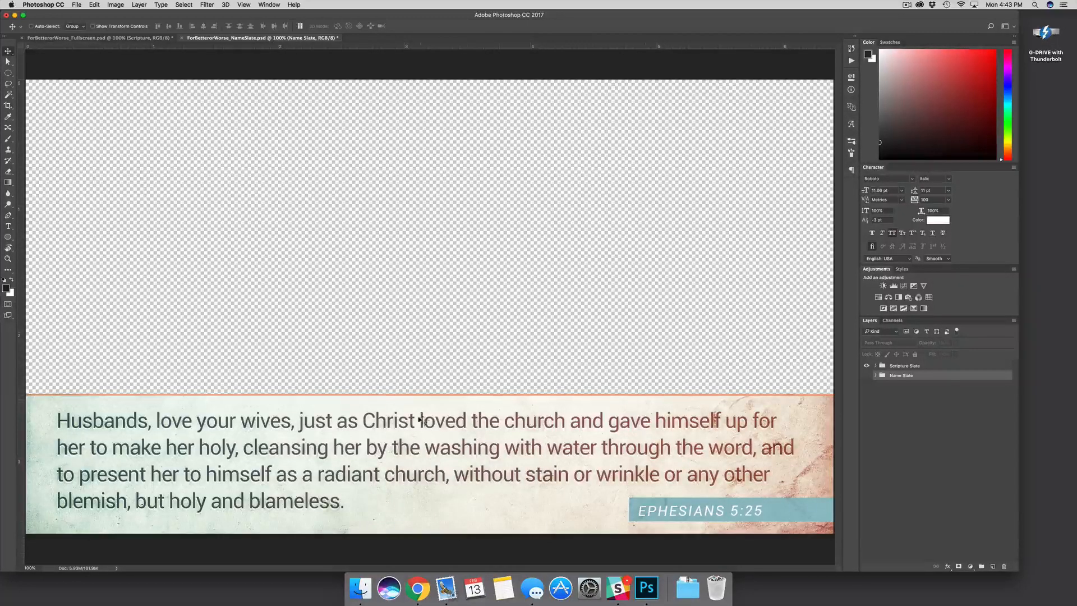
{"action": "key", "text": "t"}
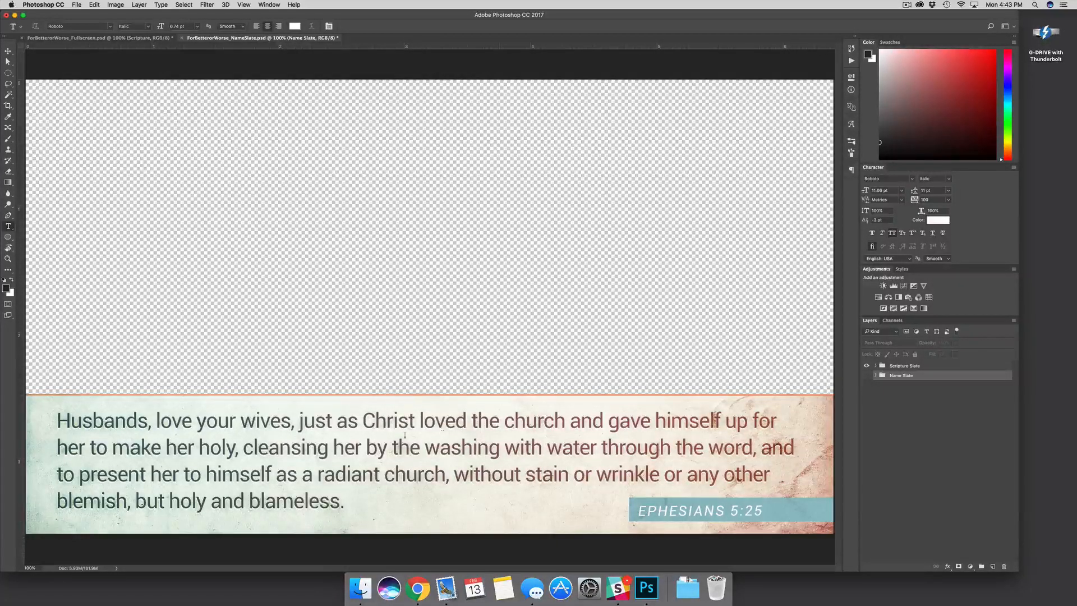
{"action": "left_click_drag", "start_coordinate": [472, 448], "coordinate": [562, 448]}
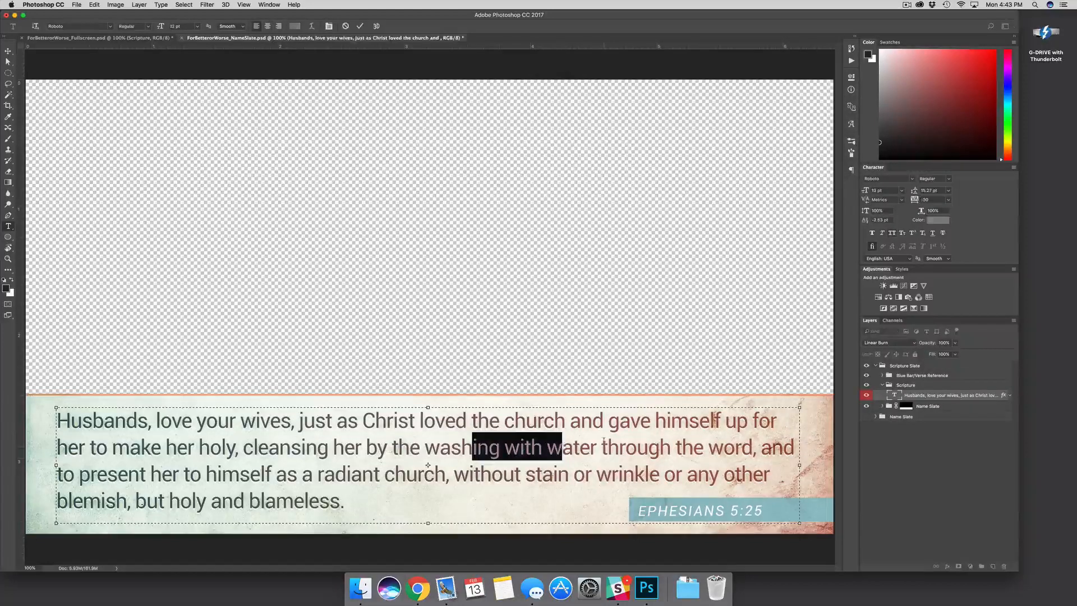
{"action": "left_click", "coordinate": [601, 448]}
{"action": "left_click_drag", "start_coordinate": [173, 423], "coordinate": [305, 450]}
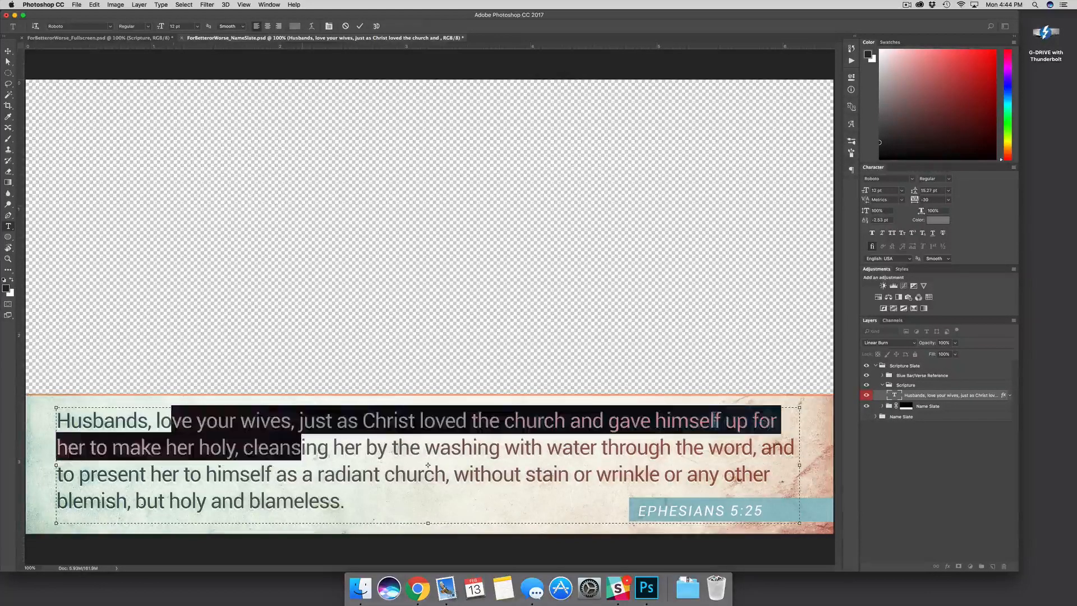
{"action": "left_click", "coordinate": [317, 437]}
{"action": "left_click", "coordinate": [922, 397]}
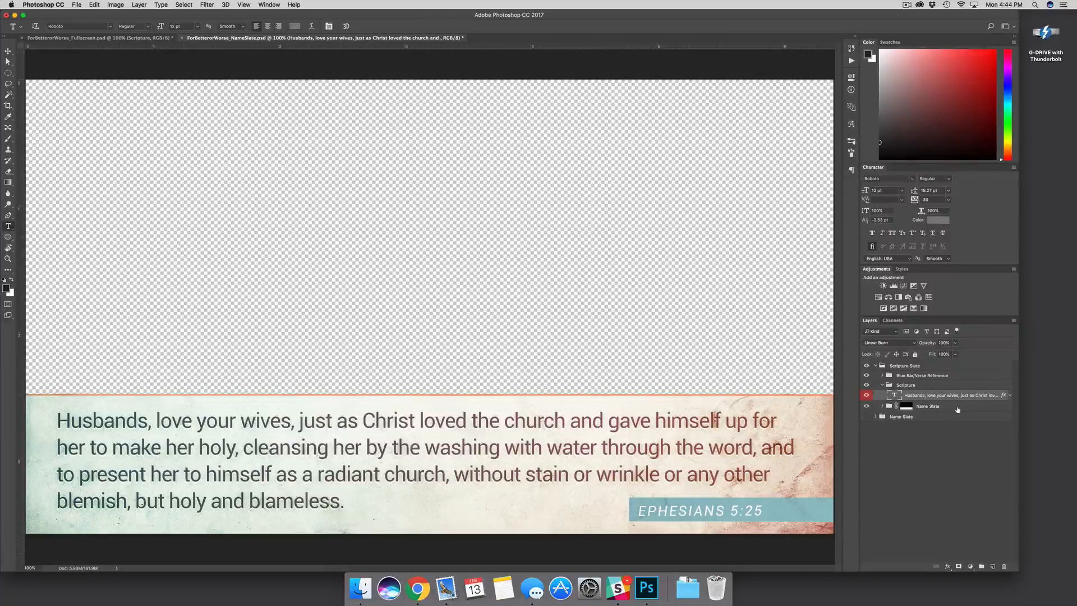
{"action": "left_click", "coordinate": [905, 406]}
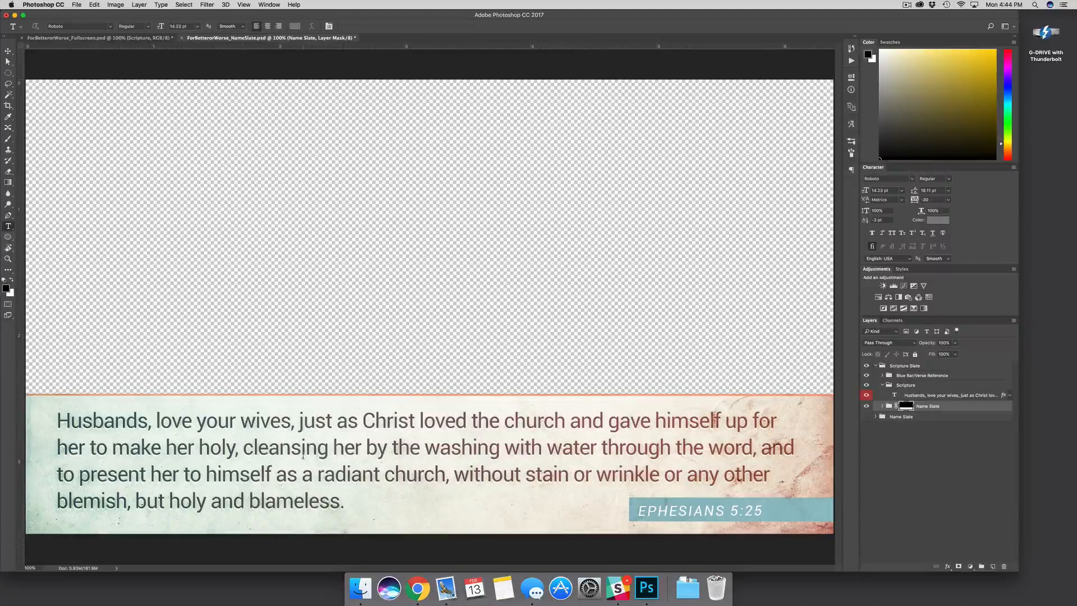
Move the scripture backdrop down about 0.287 in
{"action": "key", "text": "v"}
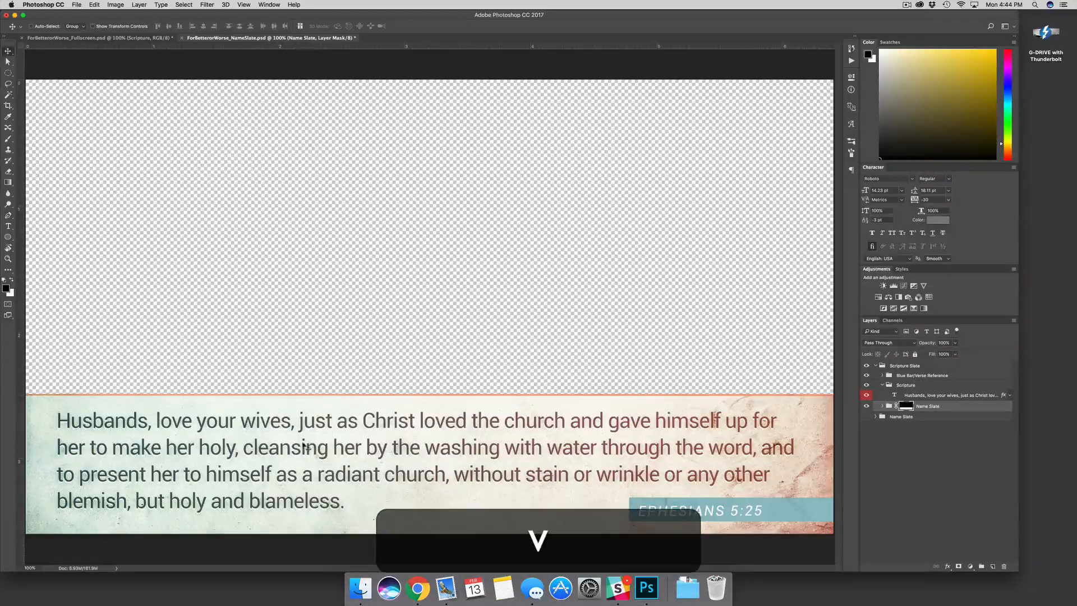
{"action": "left_click_drag", "start_coordinate": [353, 418], "coordinate": [363, 465]}
{"action": "left_click_drag", "start_coordinate": [361, 468], "coordinate": [363, 468]}
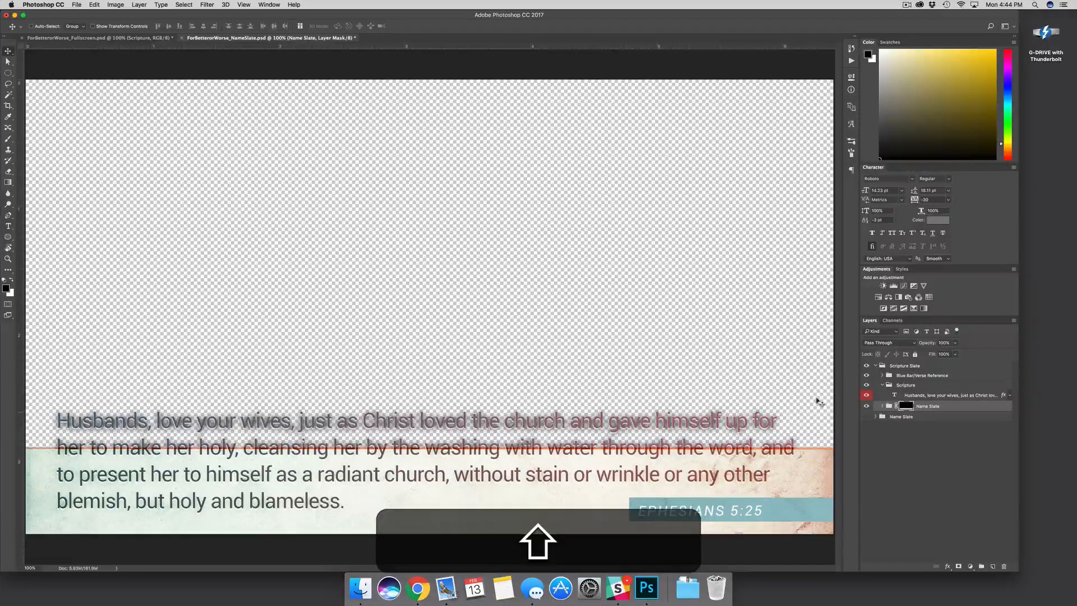
Resize the "Husbands, love your wives" text box from the top and commit it
{"action": "left_click", "coordinate": [937, 396]}
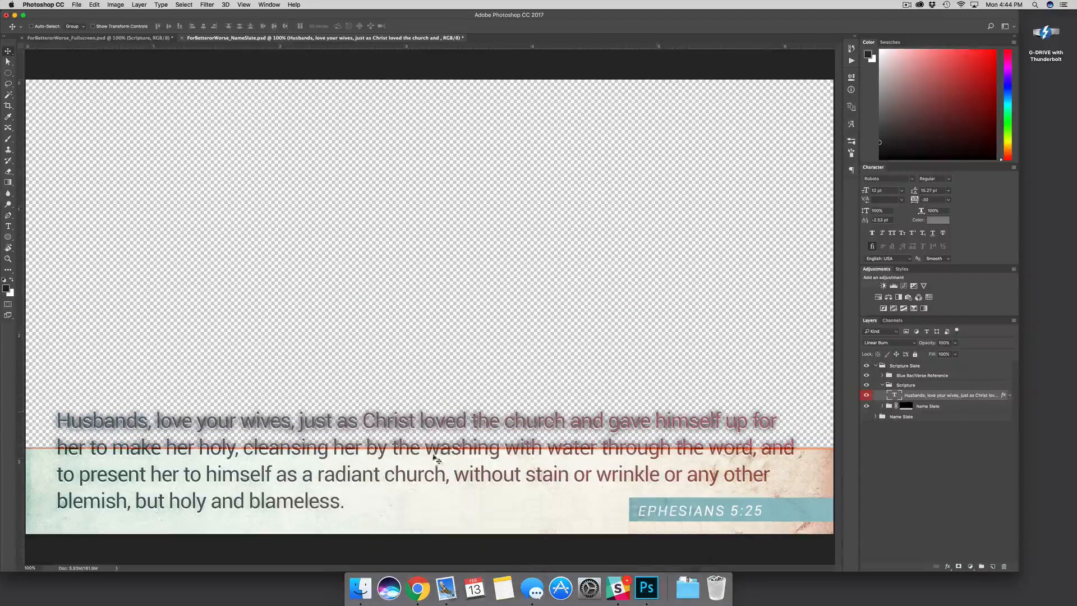
{"action": "key", "text": "t"}
{"action": "left_click", "coordinate": [435, 420]}
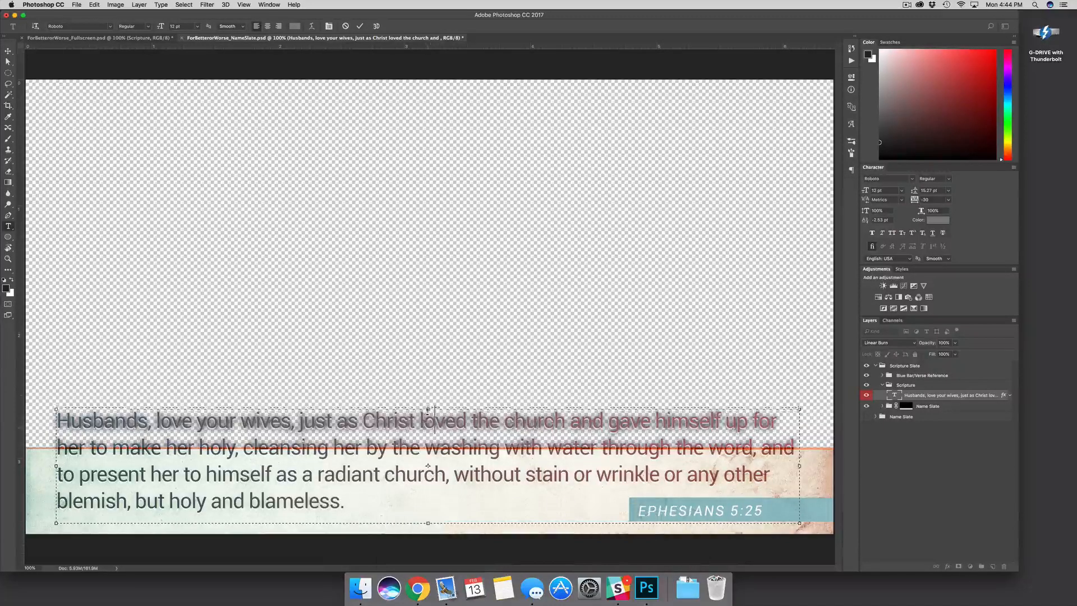
{"action": "left_click_drag", "start_coordinate": [428, 407], "coordinate": [425, 454]}
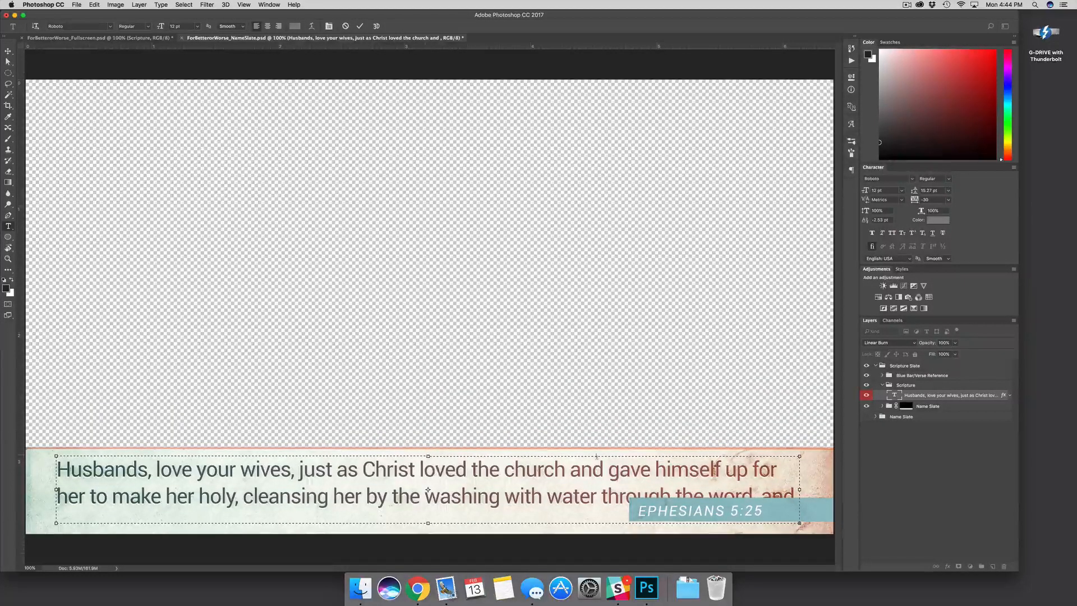
{"action": "left_click", "coordinate": [899, 453]}
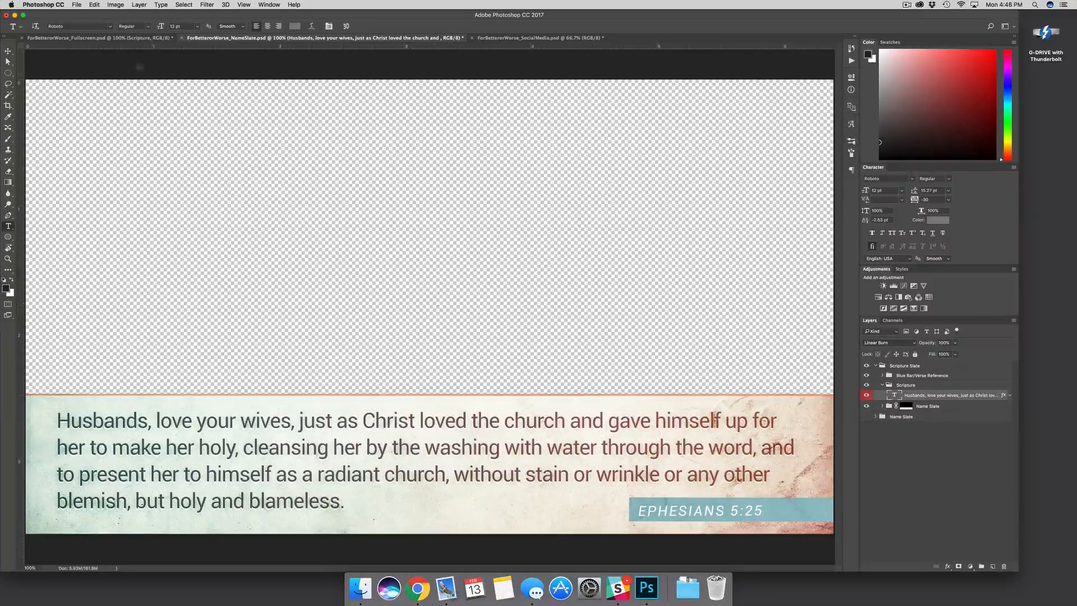
{"action": "left_click", "coordinate": [80, 6]}
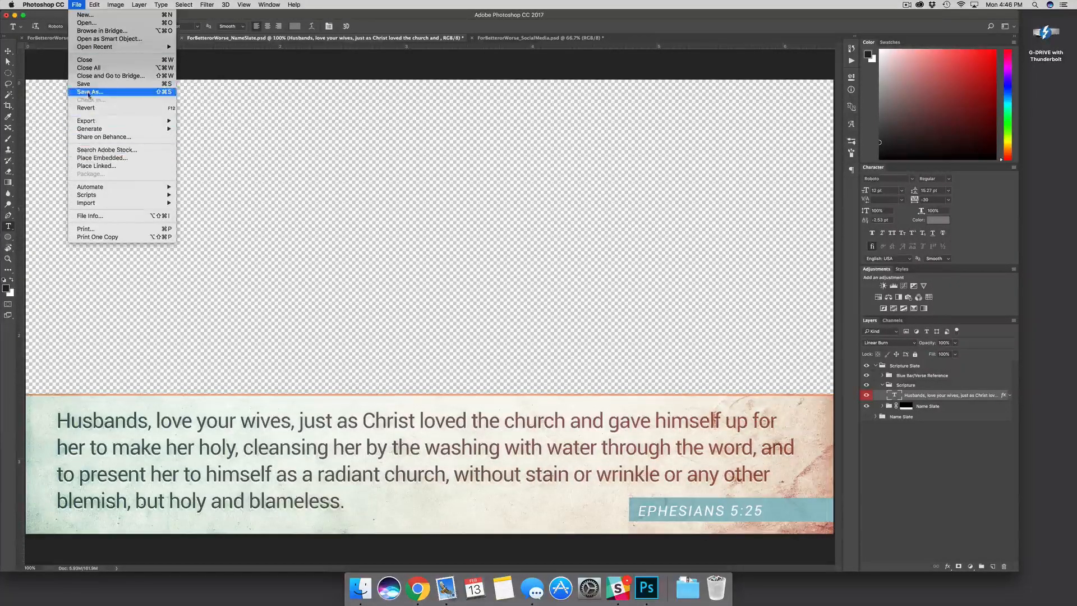
{"action": "left_click", "coordinate": [89, 93]}
{"action": "left_click", "coordinate": [318, 431]}
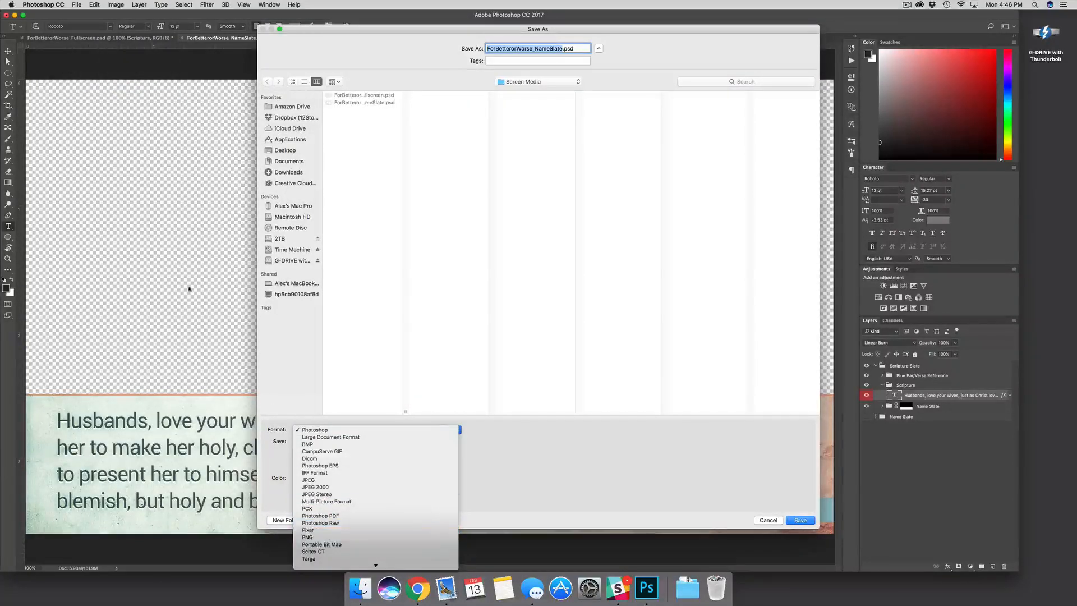
{"action": "left_click", "coordinate": [770, 488]}
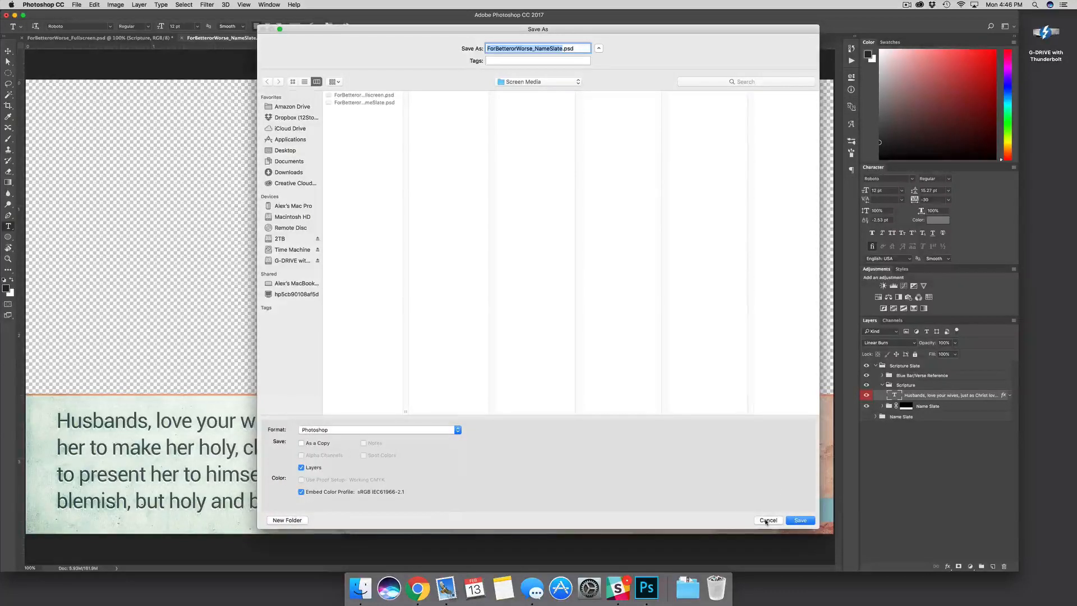
{"action": "left_click", "coordinate": [767, 520]}
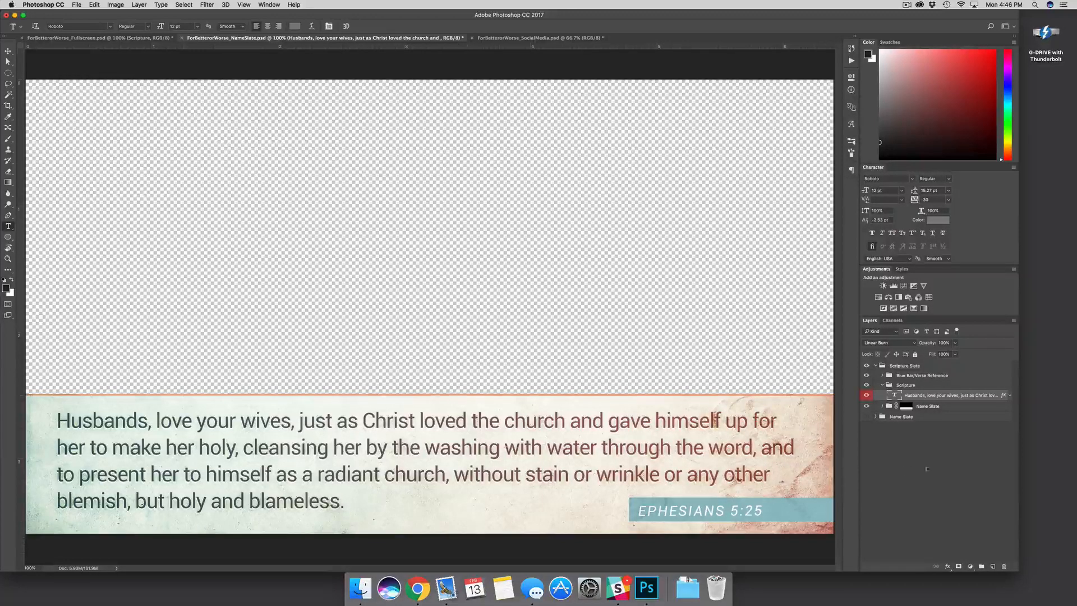
{"action": "left_click", "coordinate": [932, 450]}
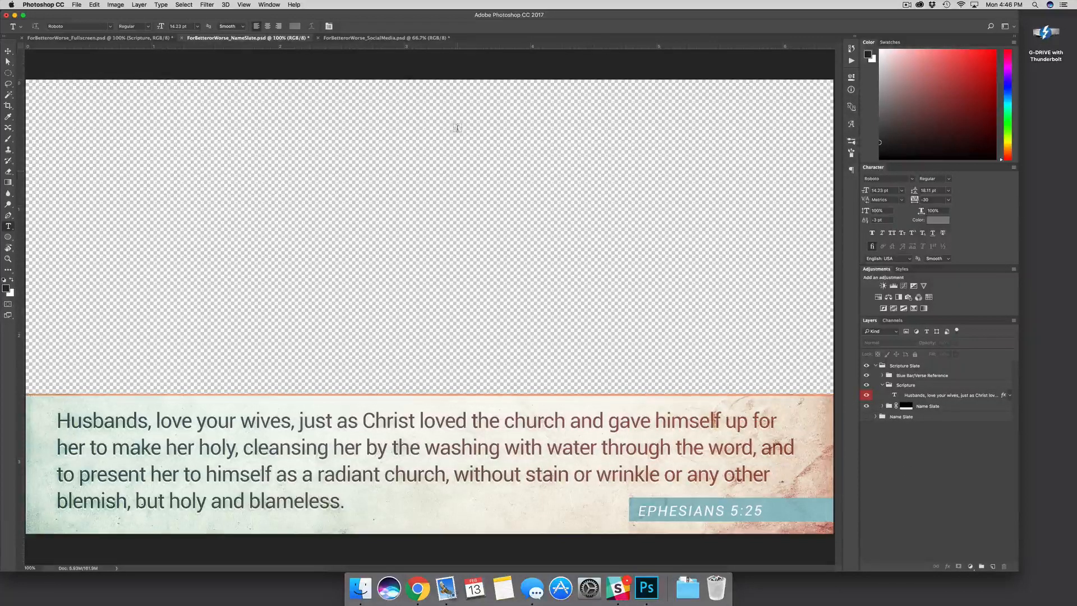